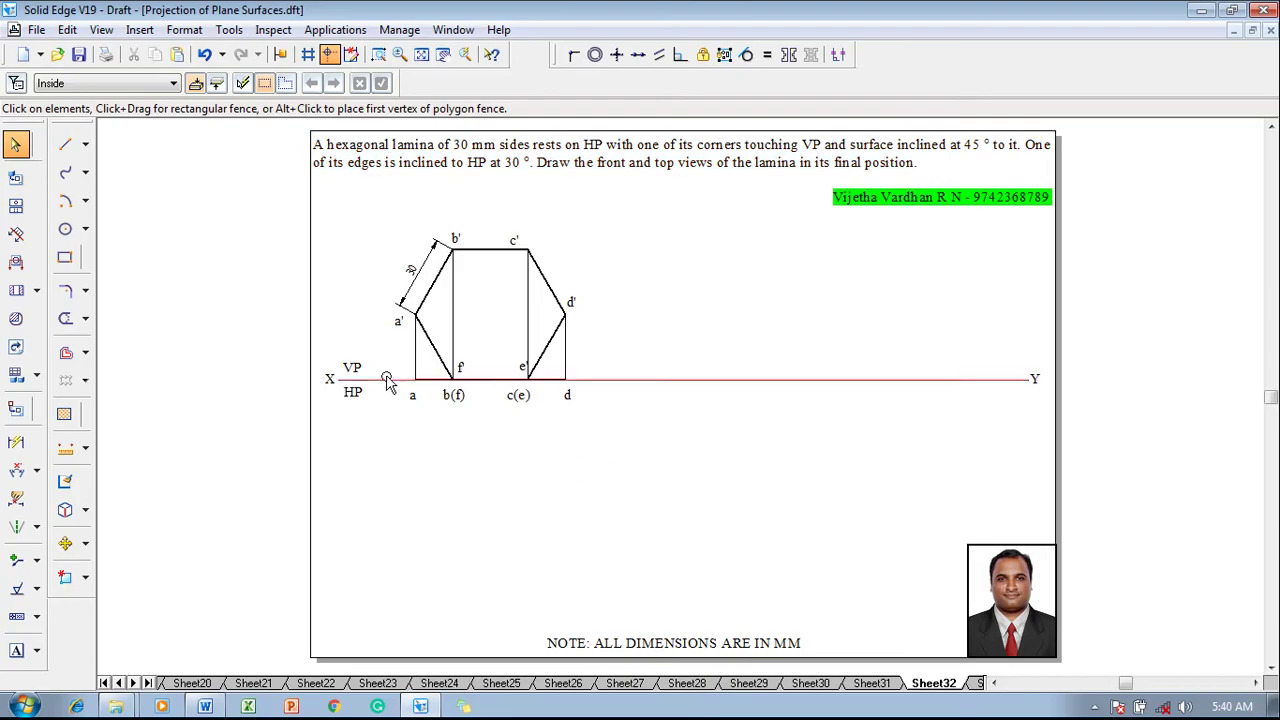
# Step: Copy the labelled top view line from corner a to a spot further right along XY, keeping the original
pyautogui.moveTo(390, 368); pyautogui.dragTo(600, 450)
pyautogui.click(70, 545)
pyautogui.click(15, 83)
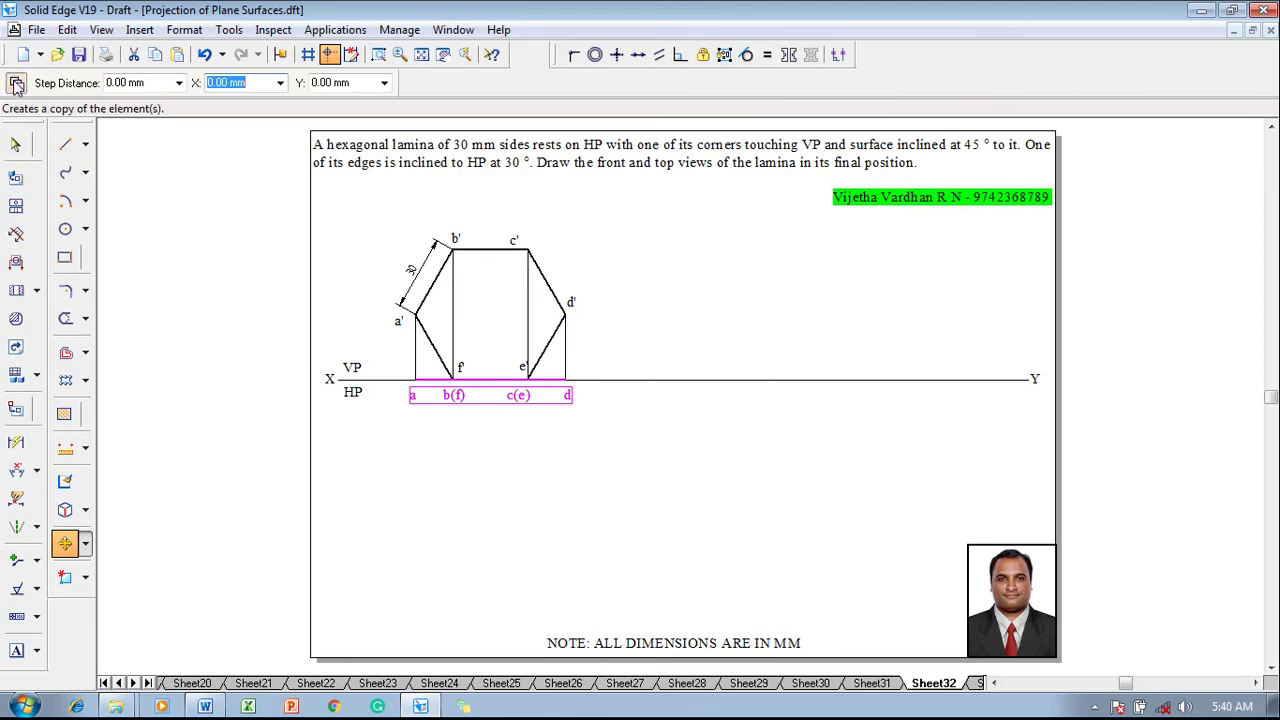
pyautogui.click(414, 380)
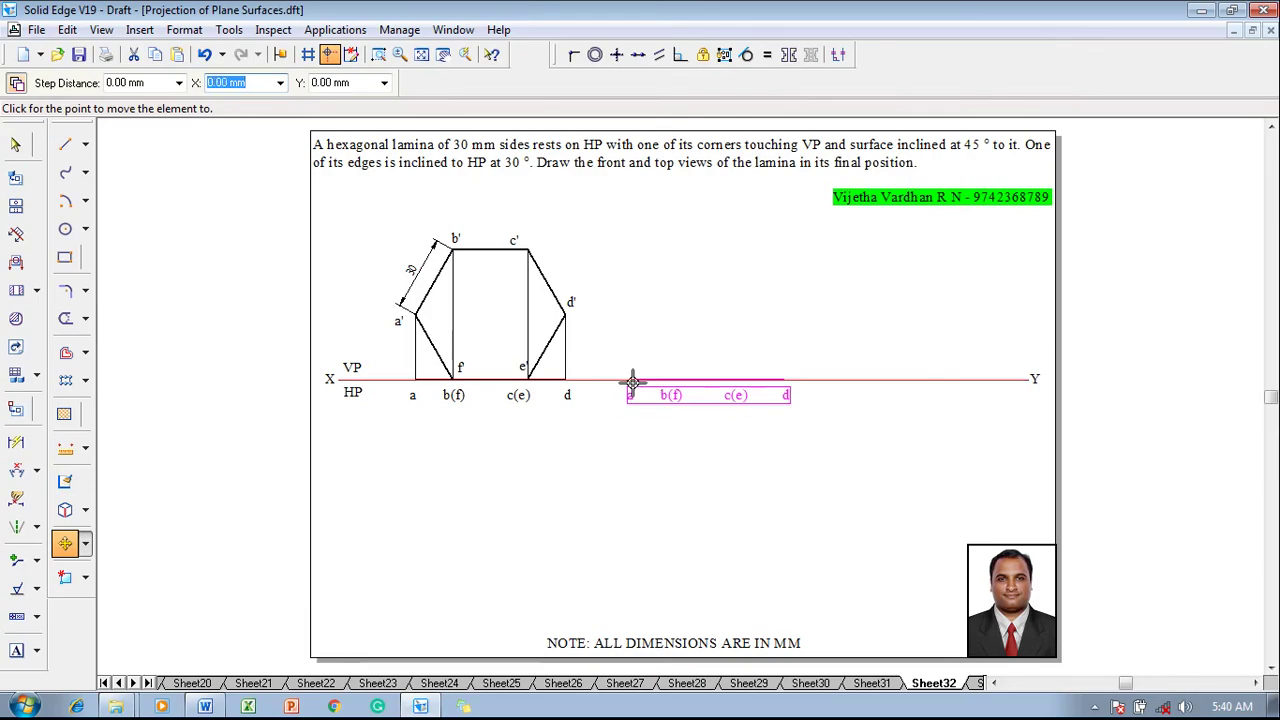
pyautogui.click(630, 380)
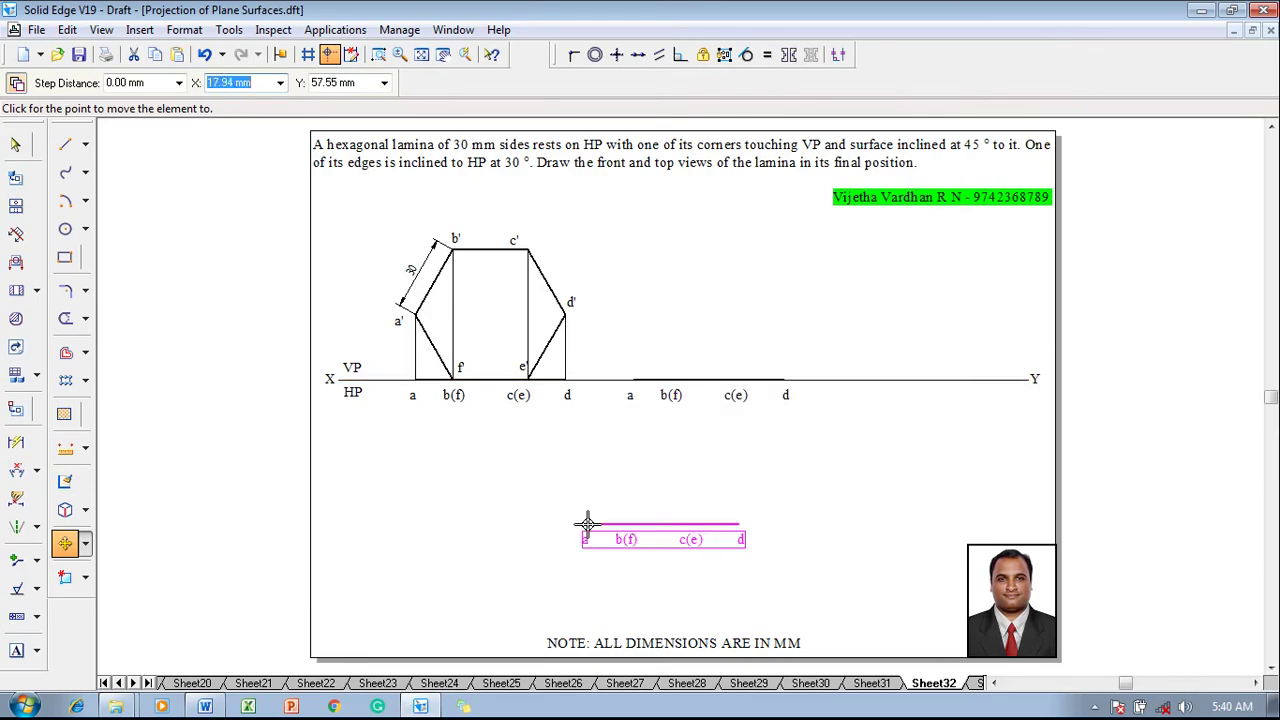
# Step: Rotate the copy 45° about point a so it slopes below XY
pyautogui.click(85, 543)
pyautogui.click(128, 564)
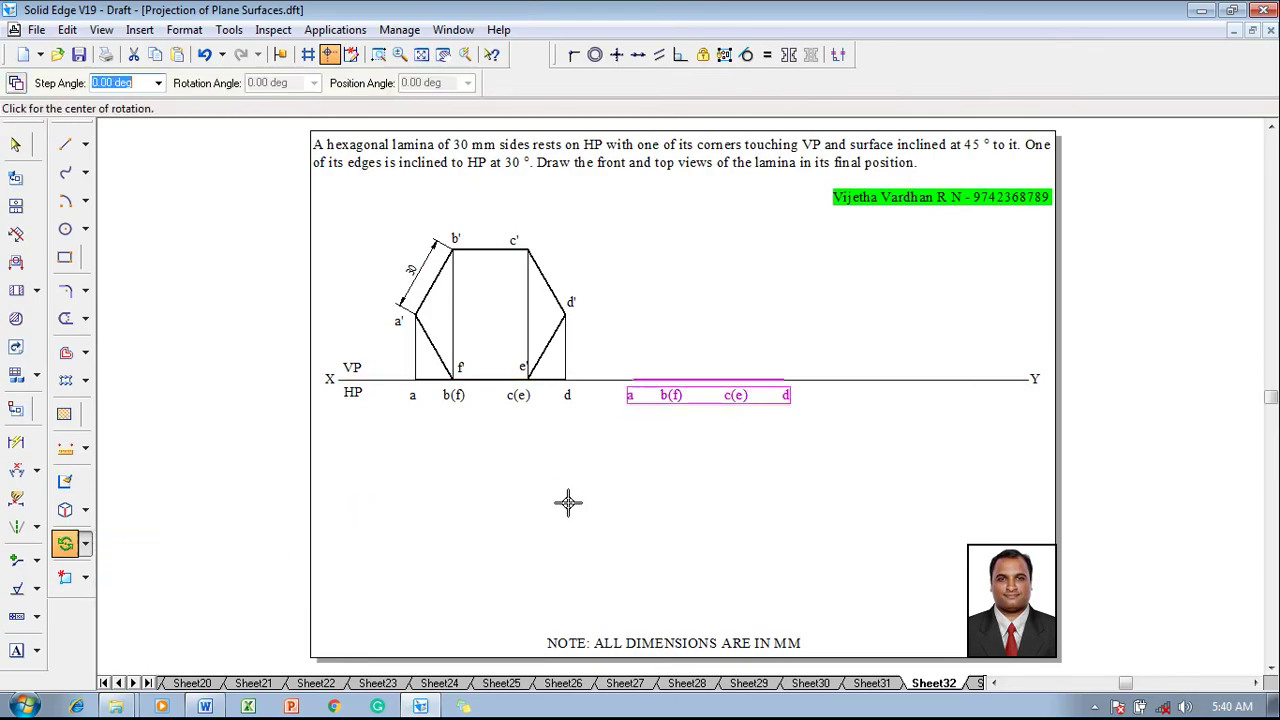
pyautogui.click(632, 381)
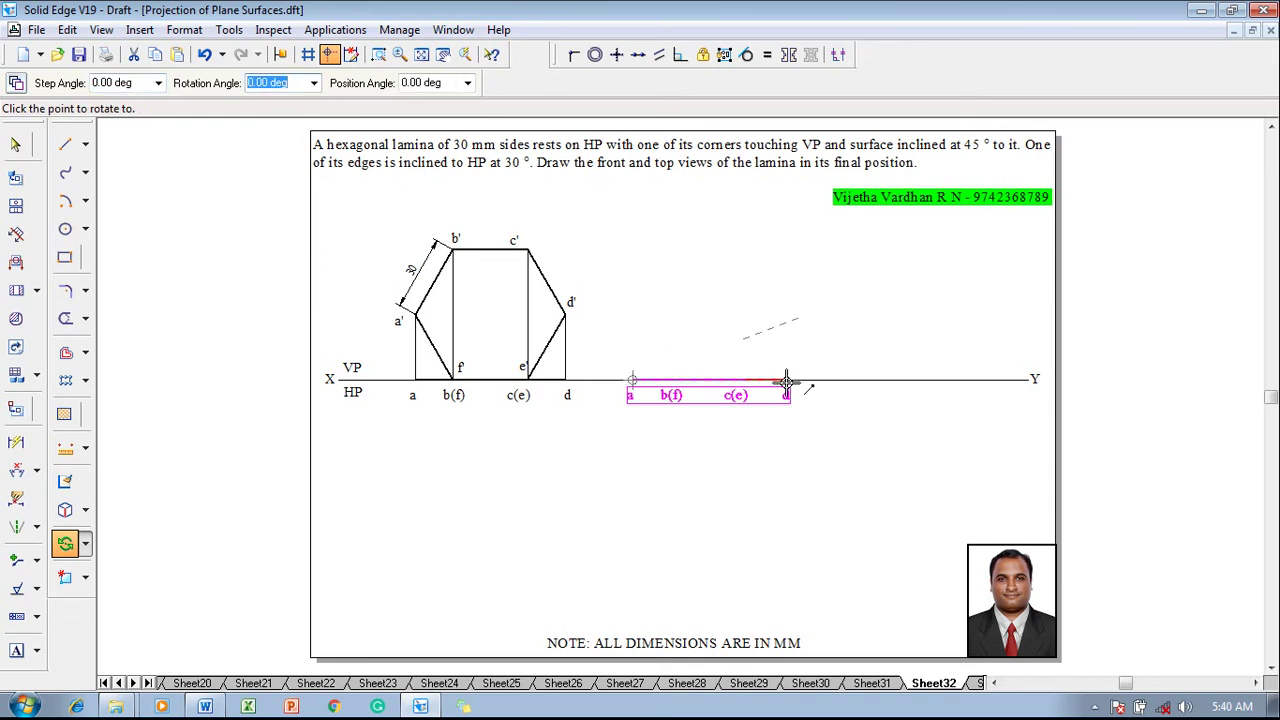
pyautogui.click(786, 381)
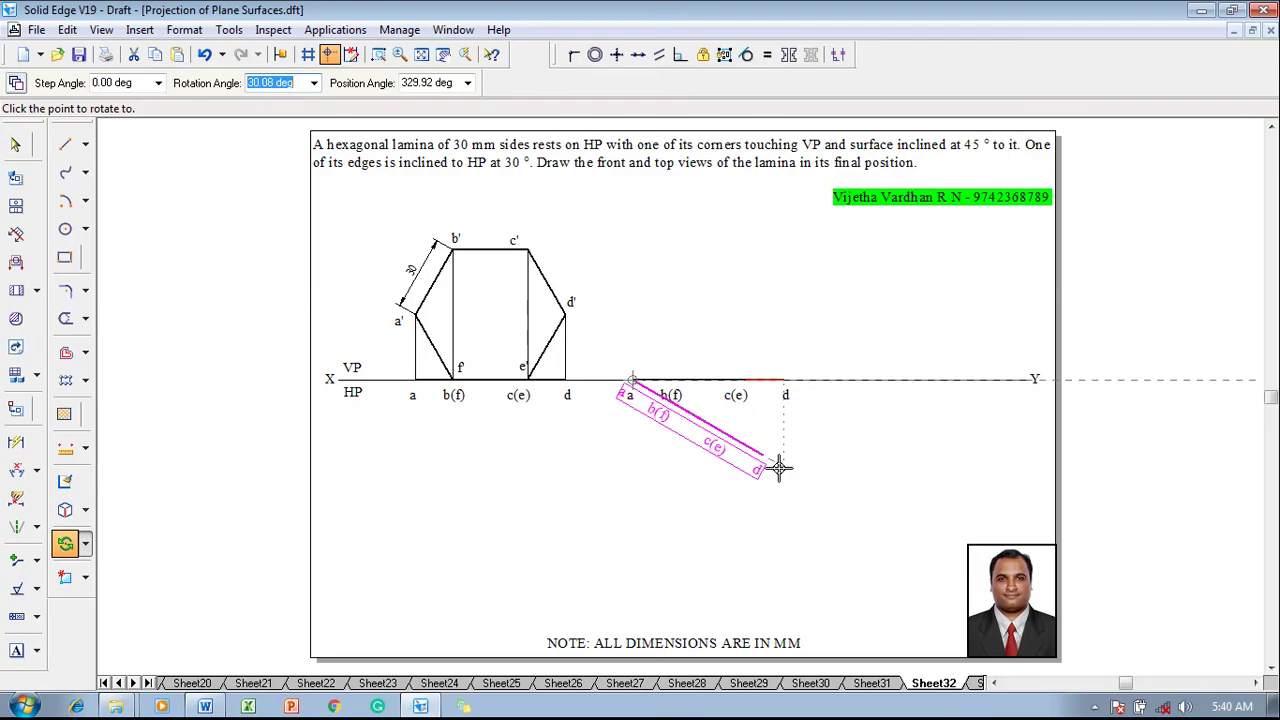
pyautogui.write('45')
pyautogui.press('Return')
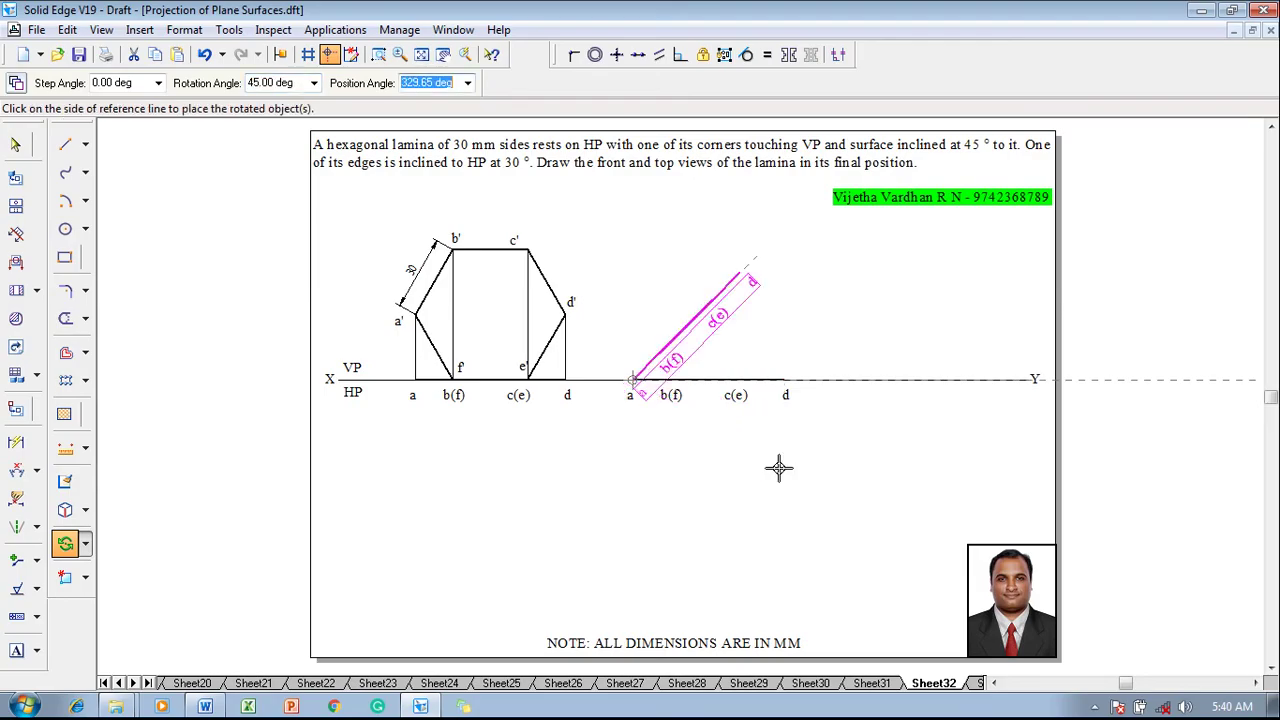
pyautogui.click(767, 537)
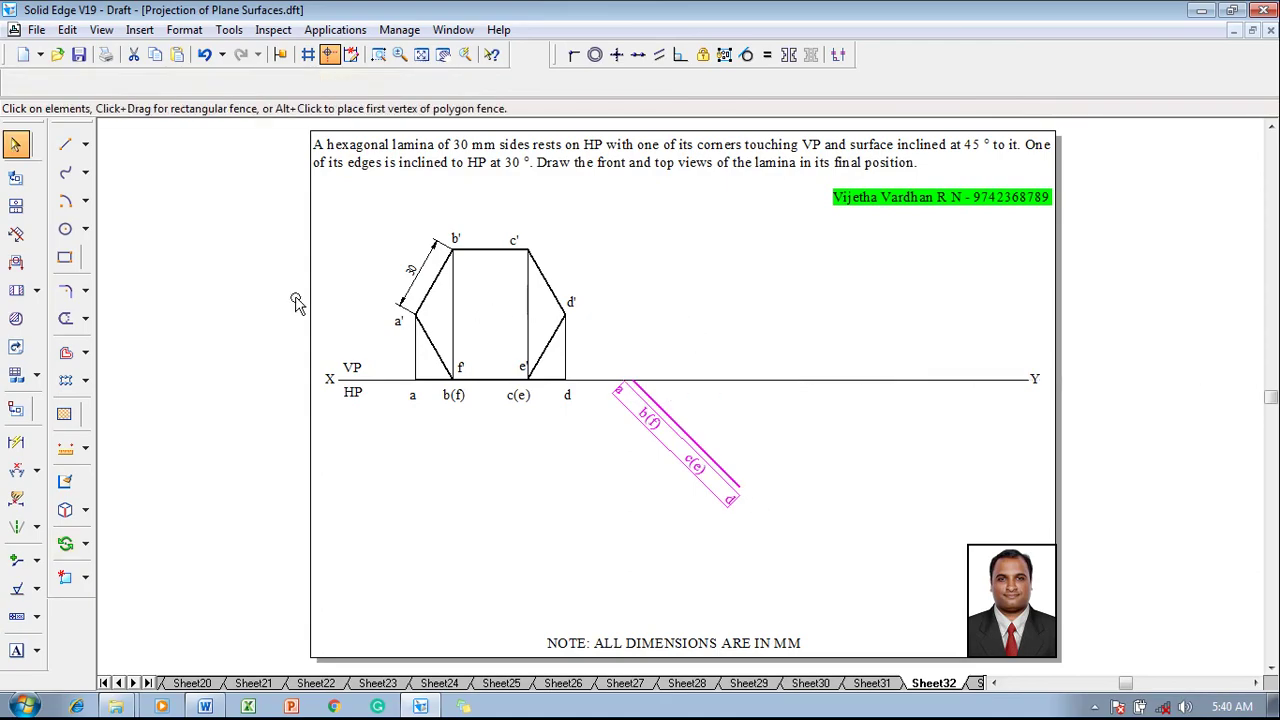
# Step: Set a projector line width and draw a vertical from d up to the a'–d' level, then a horizontal back to a'
pyautogui.click(65, 144)
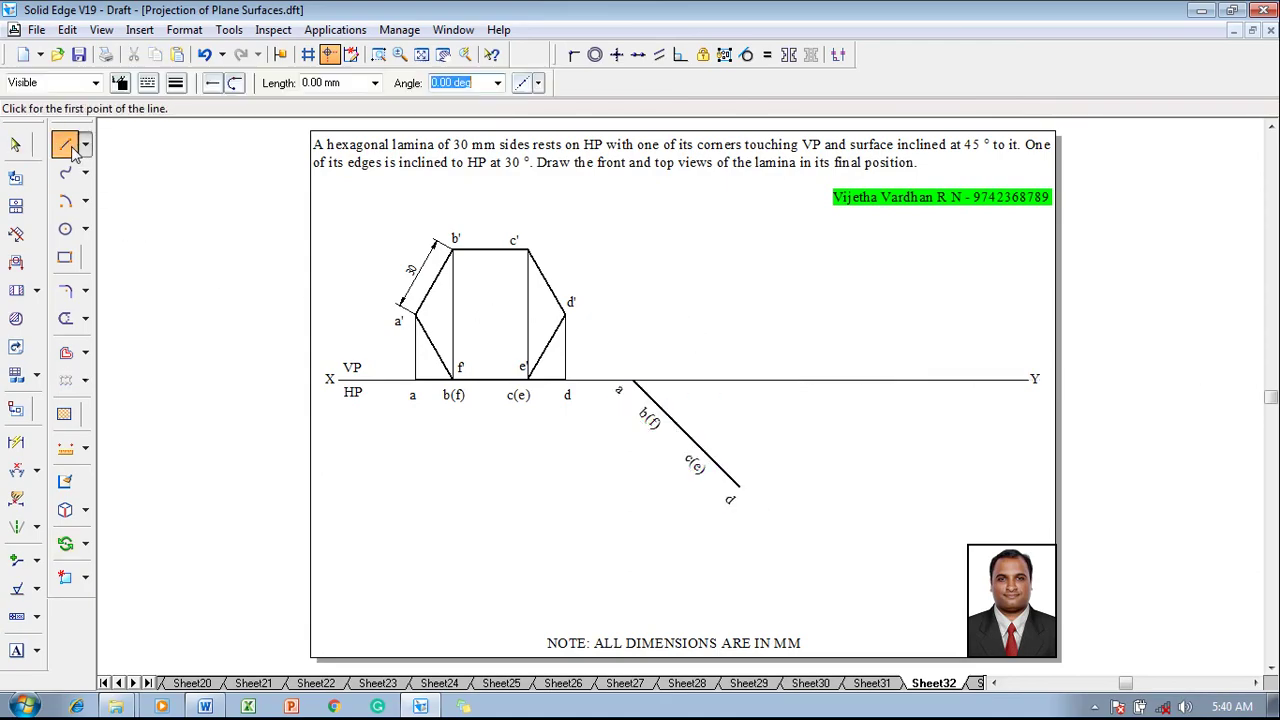
pyautogui.click(177, 84)
pyautogui.click(193, 105)
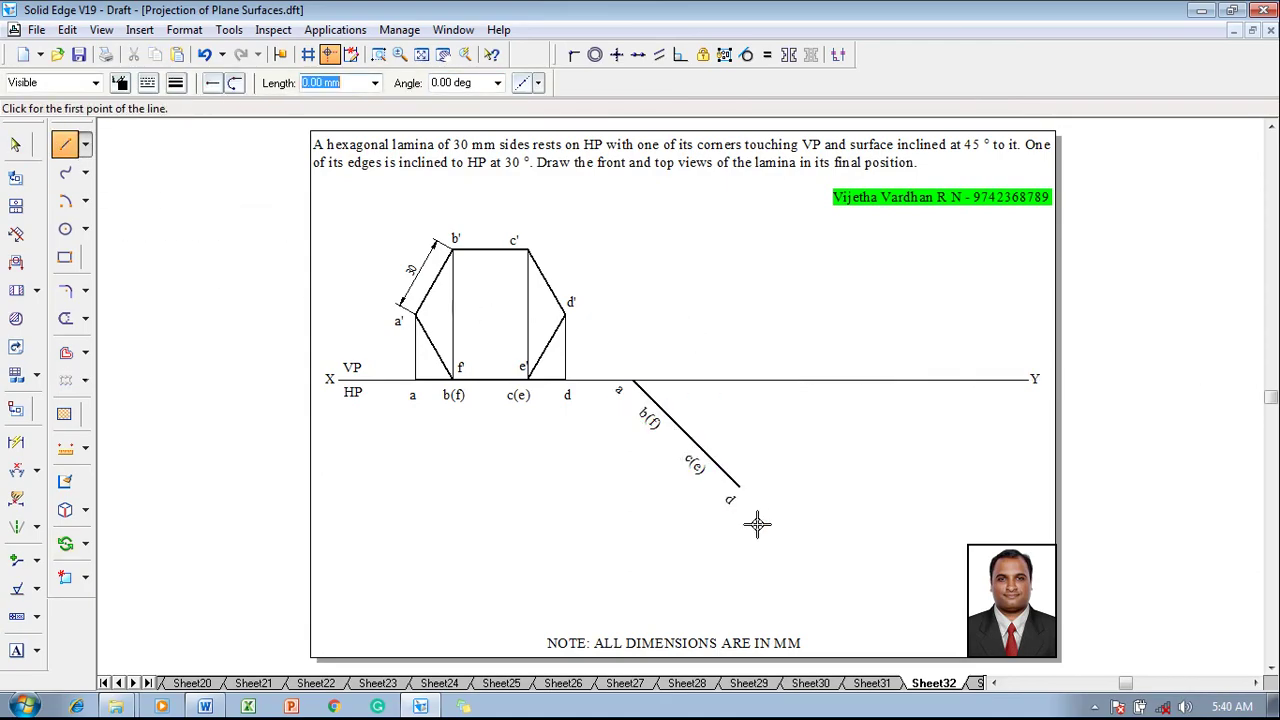
pyautogui.click(740, 486)
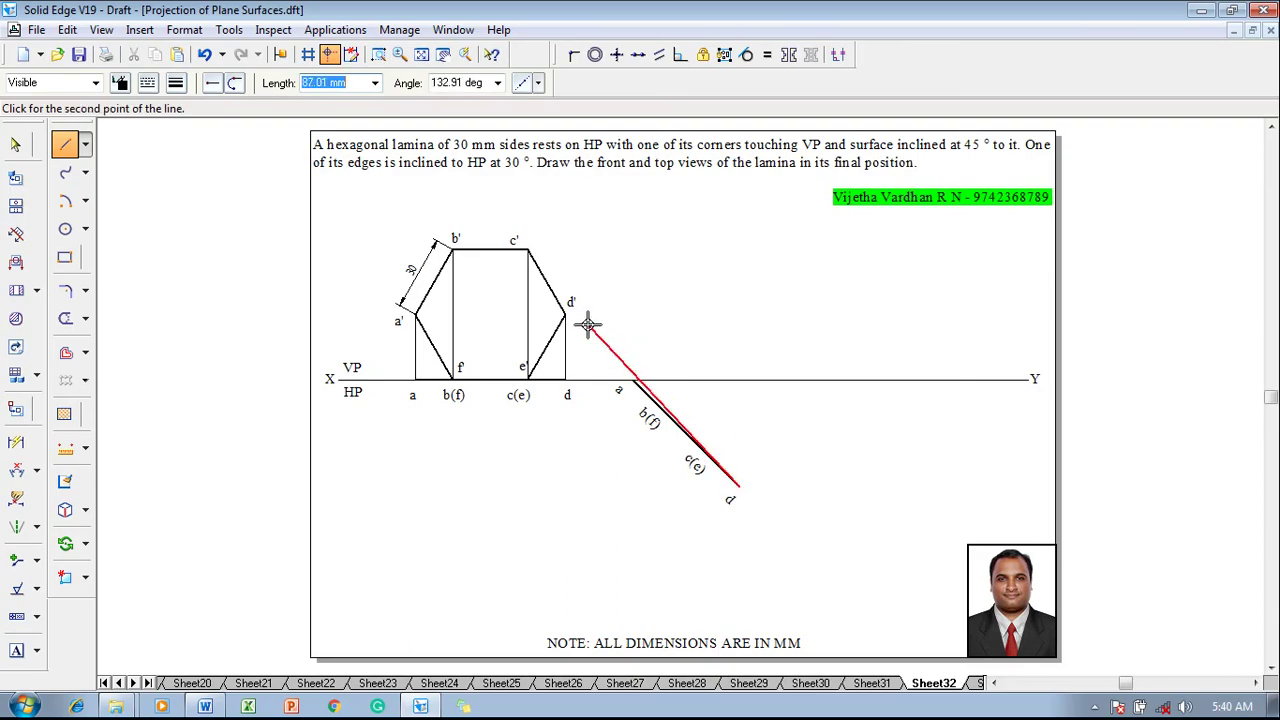
pyautogui.click(738, 314)
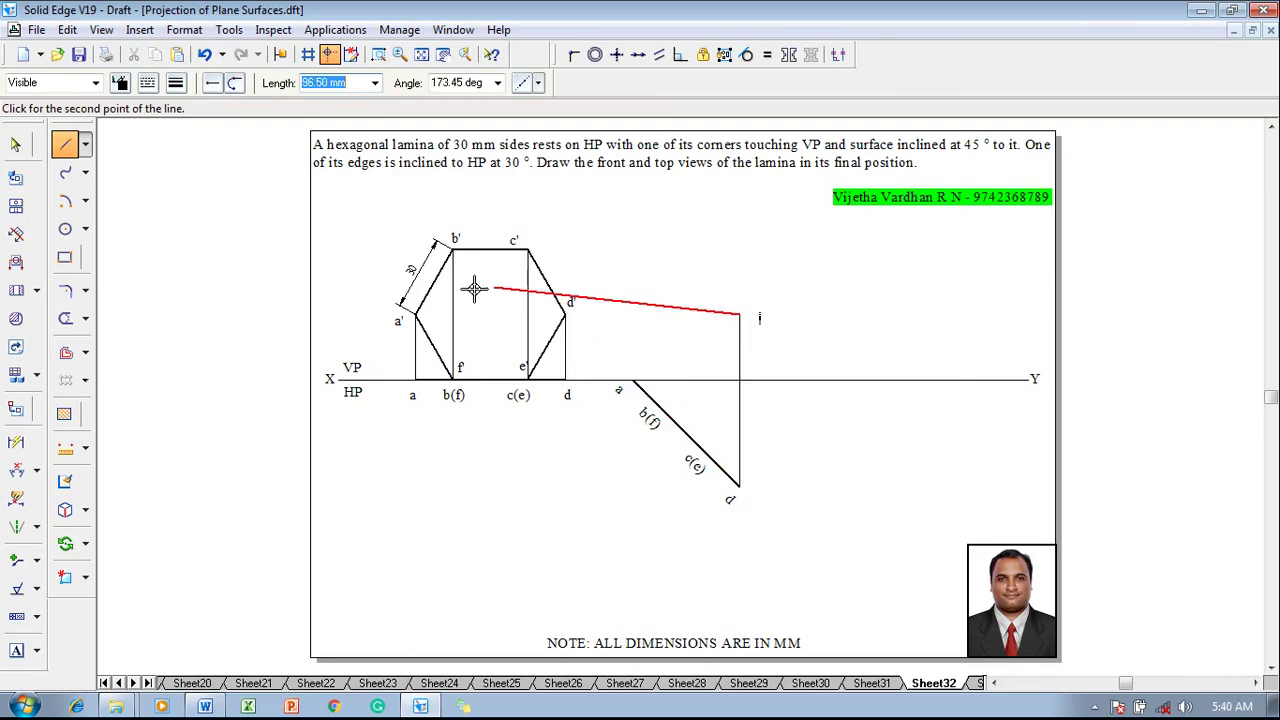
pyautogui.click(417, 315)
pyautogui.rightClick(556, 313)
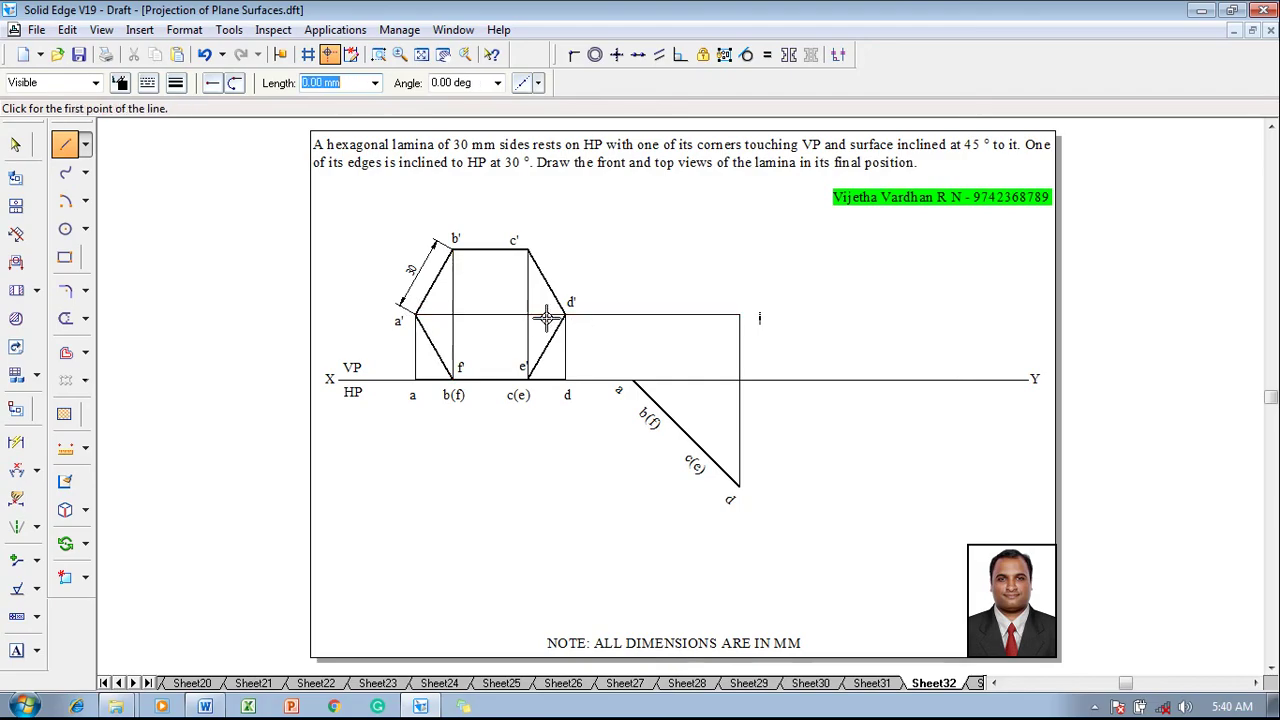
# Step: Draw vertical projectors from a, c(e) and b(f), plus a horizontal line to c'
pyautogui.click(630, 379)
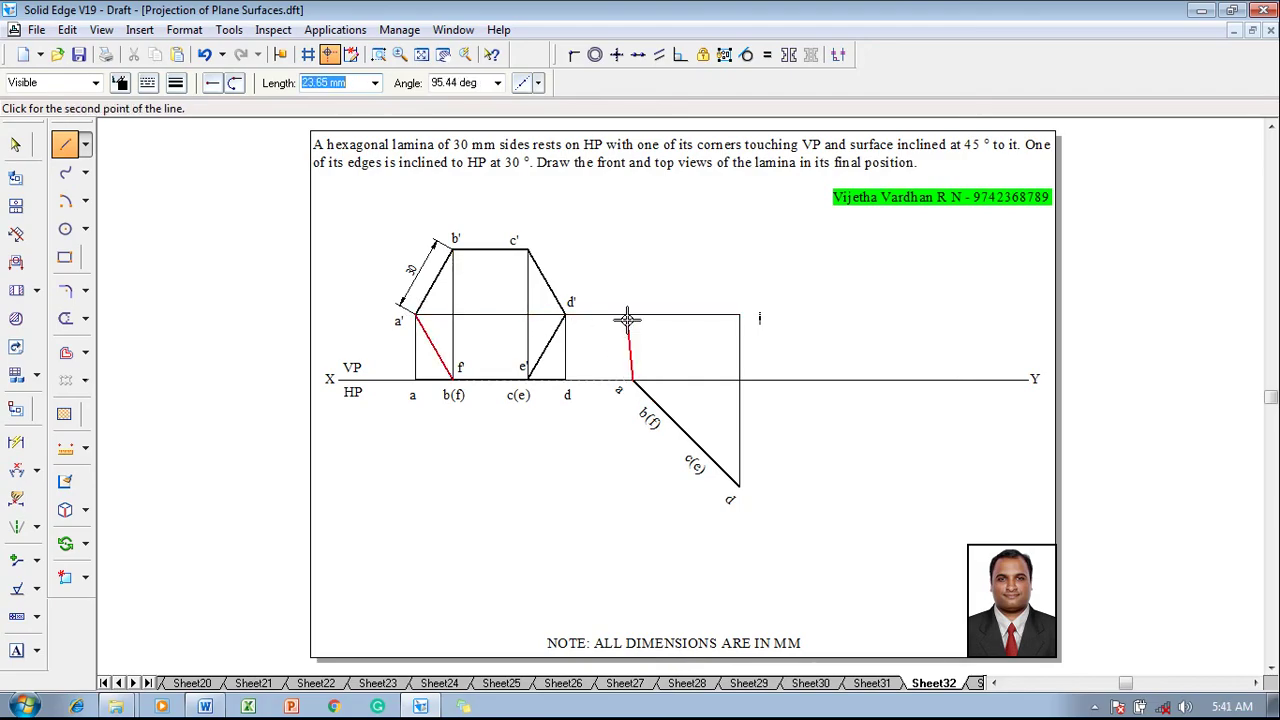
pyautogui.click(633, 314)
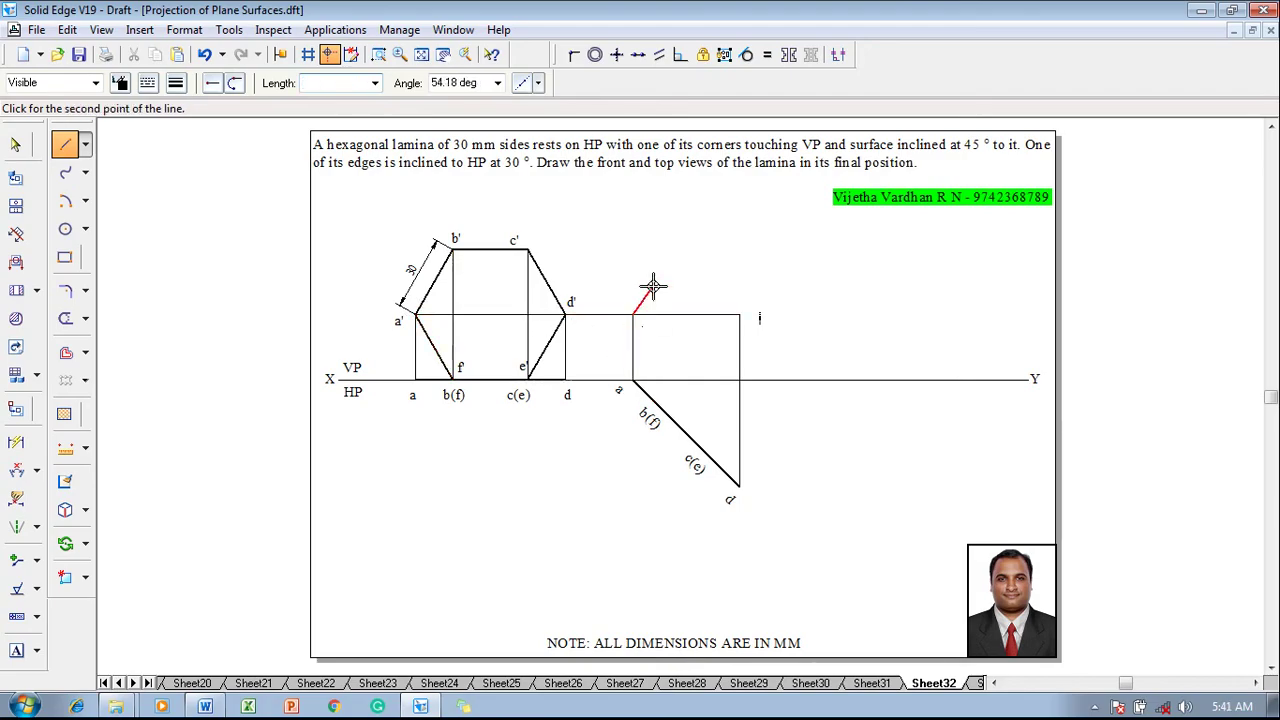
pyautogui.click(710, 462)
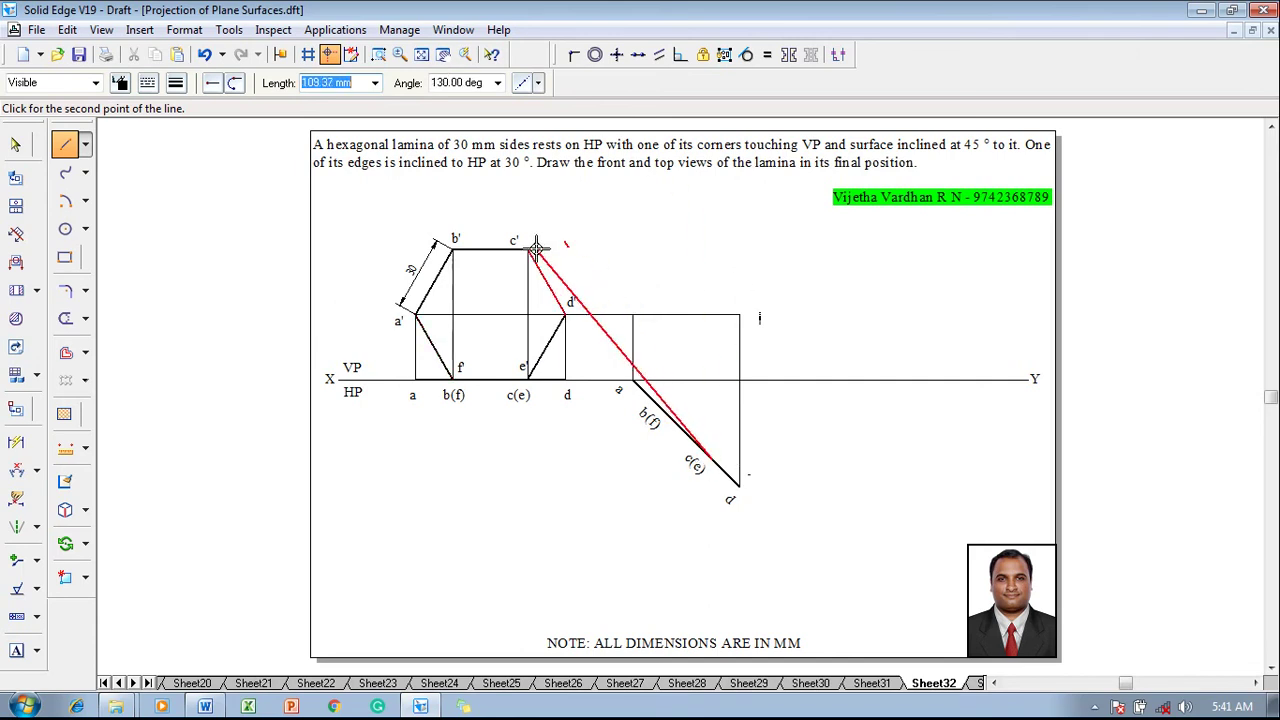
pyautogui.click(712, 249)
pyautogui.click(528, 249)
pyautogui.rightClick(601, 208)
pyautogui.click(632, 380)
pyautogui.click(657, 405)
pyautogui.click(665, 250)
pyautogui.press('Escape')
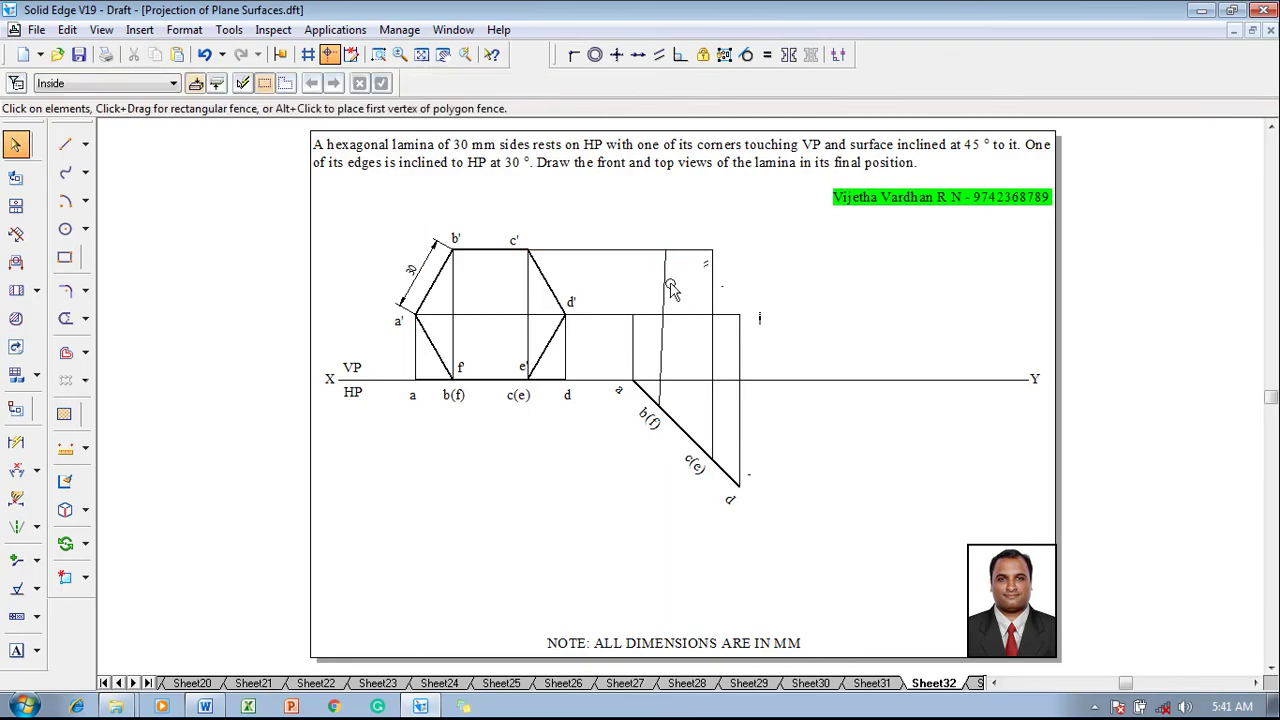
# Step: Set the tilted b(f) projector's angle to exactly 90°
pyautogui.click(664, 276)
pyautogui.click(418, 84)
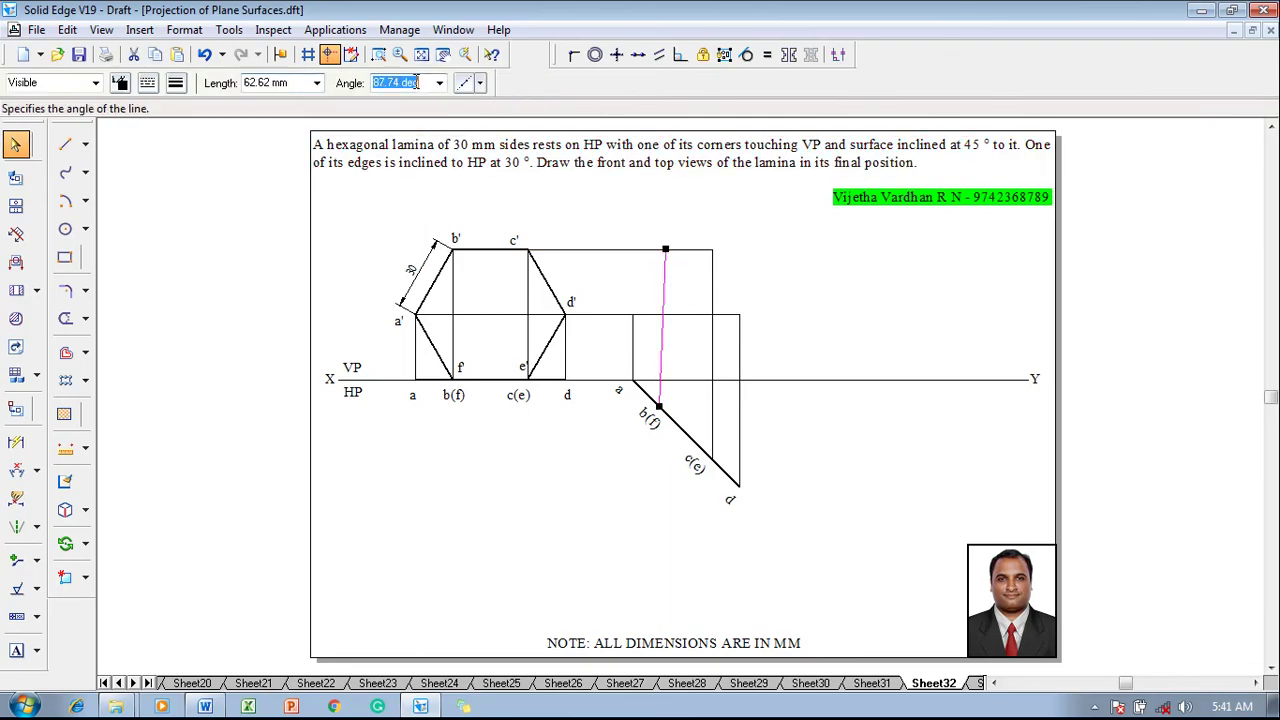
pyautogui.write('90')
pyautogui.press('Return')
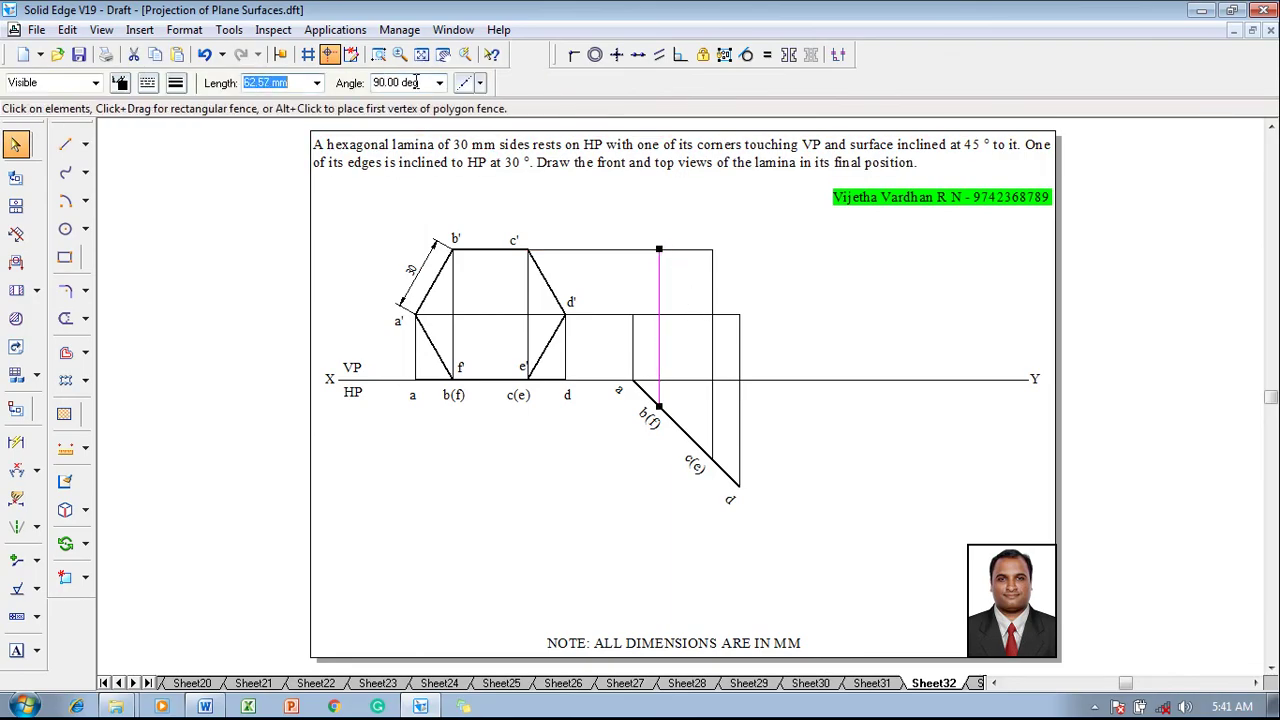
pyautogui.press('Escape')
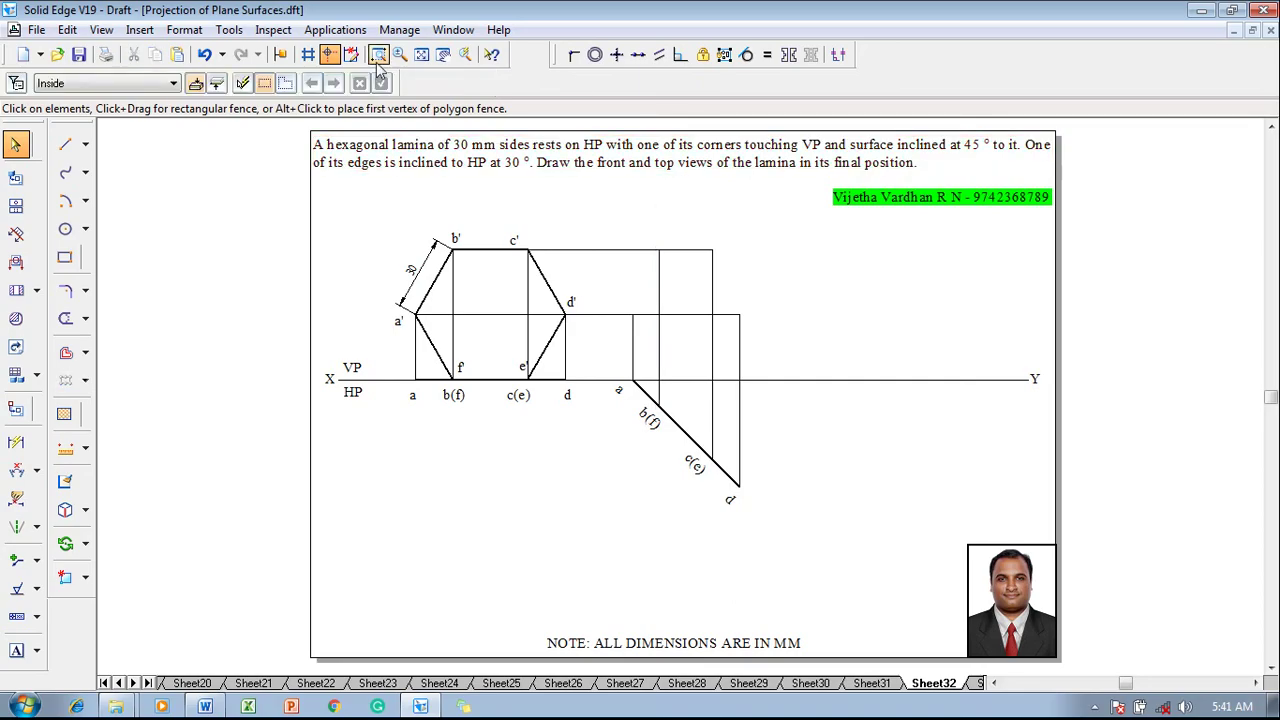
# Step: Add text labels a', b', d' and e' at the new projector intersections
pyautogui.click(16, 650)
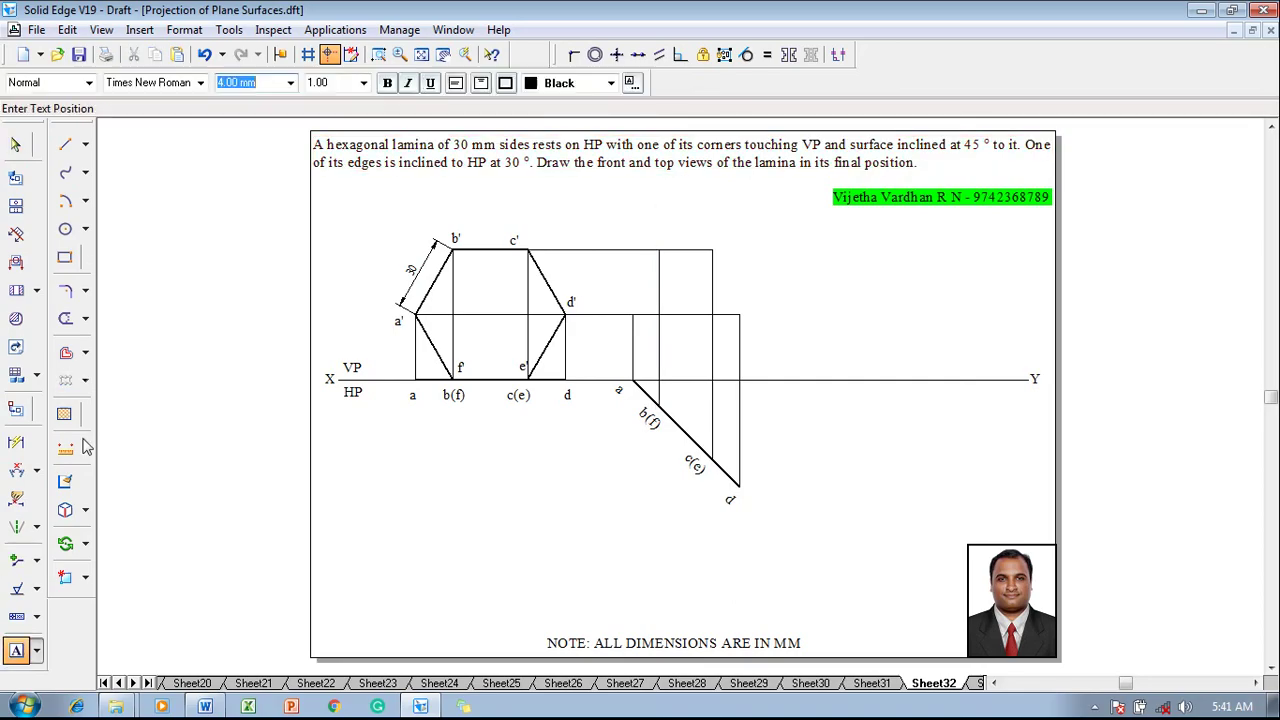
pyautogui.click(621, 297)
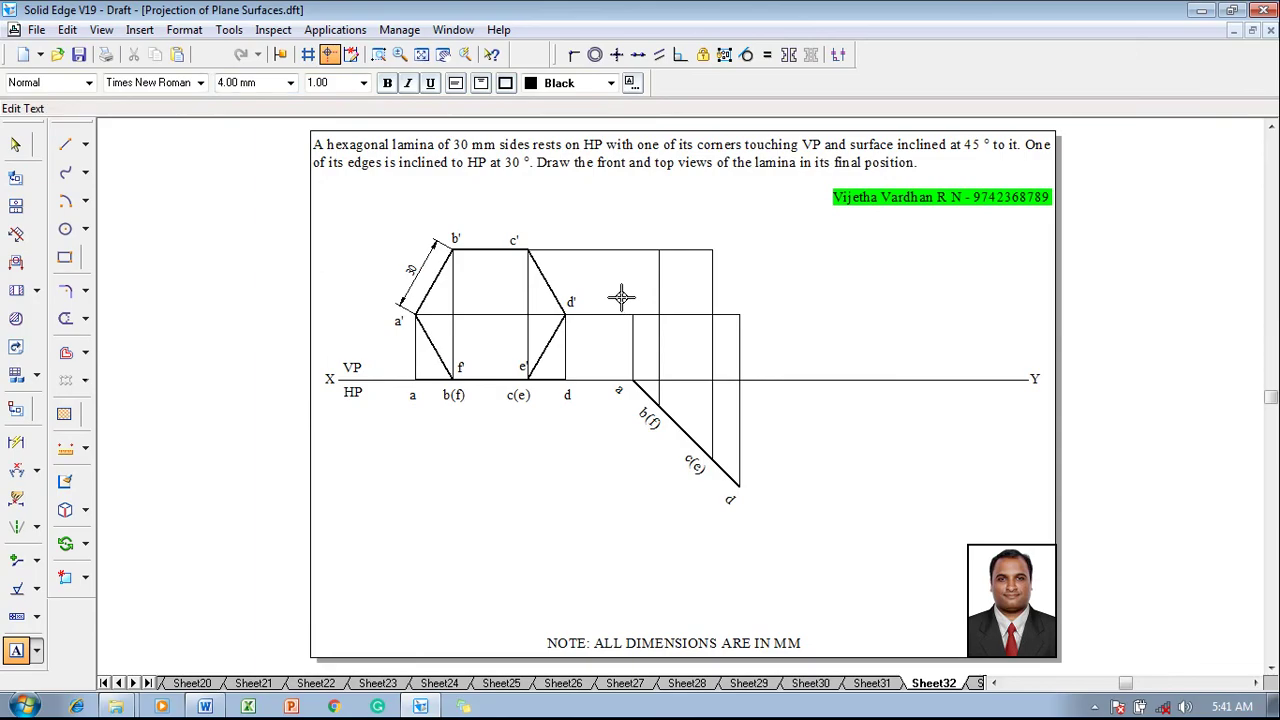
pyautogui.click(658, 230)
pyautogui.write("b'")
pyautogui.click(743, 296)
pyautogui.write("d'")
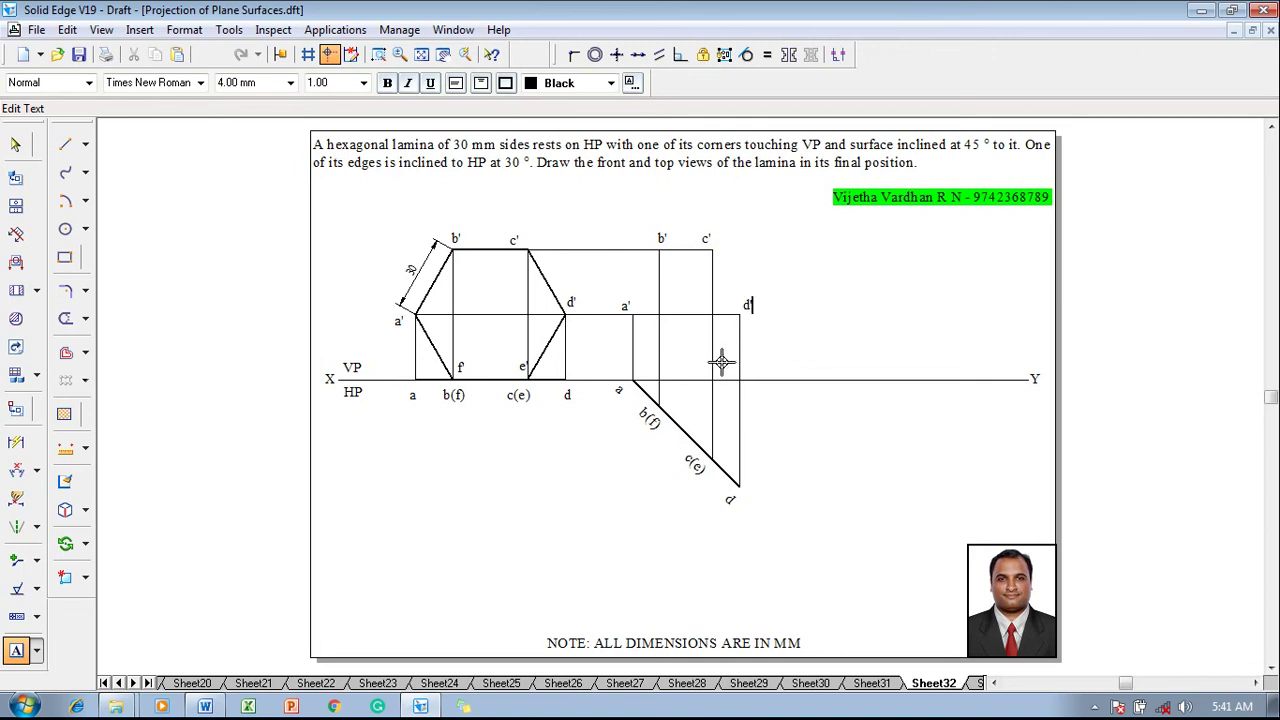
pyautogui.write('e')
pyautogui.click(72, 150)
# Step: Draw the closed 0.13 mm hexagon outline a'–b'–c'–d'–e'–f' back to a'
pyautogui.click(176, 83)
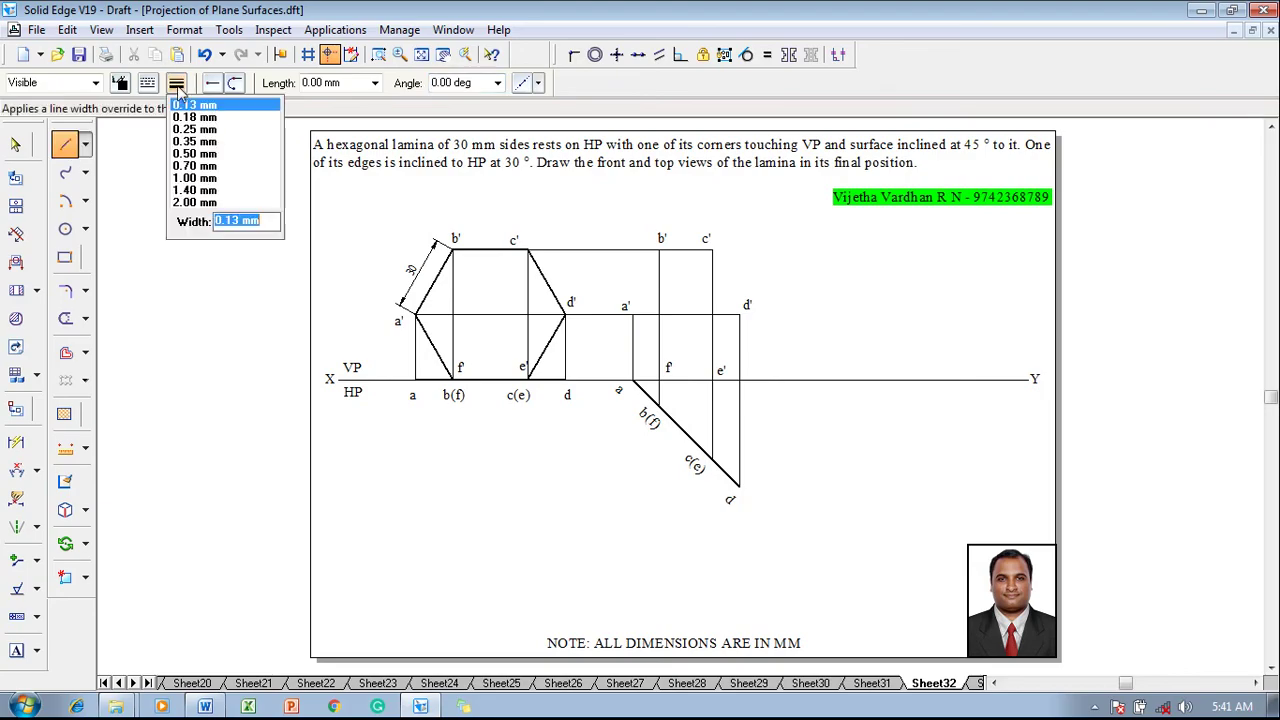
pyautogui.click(194, 157)
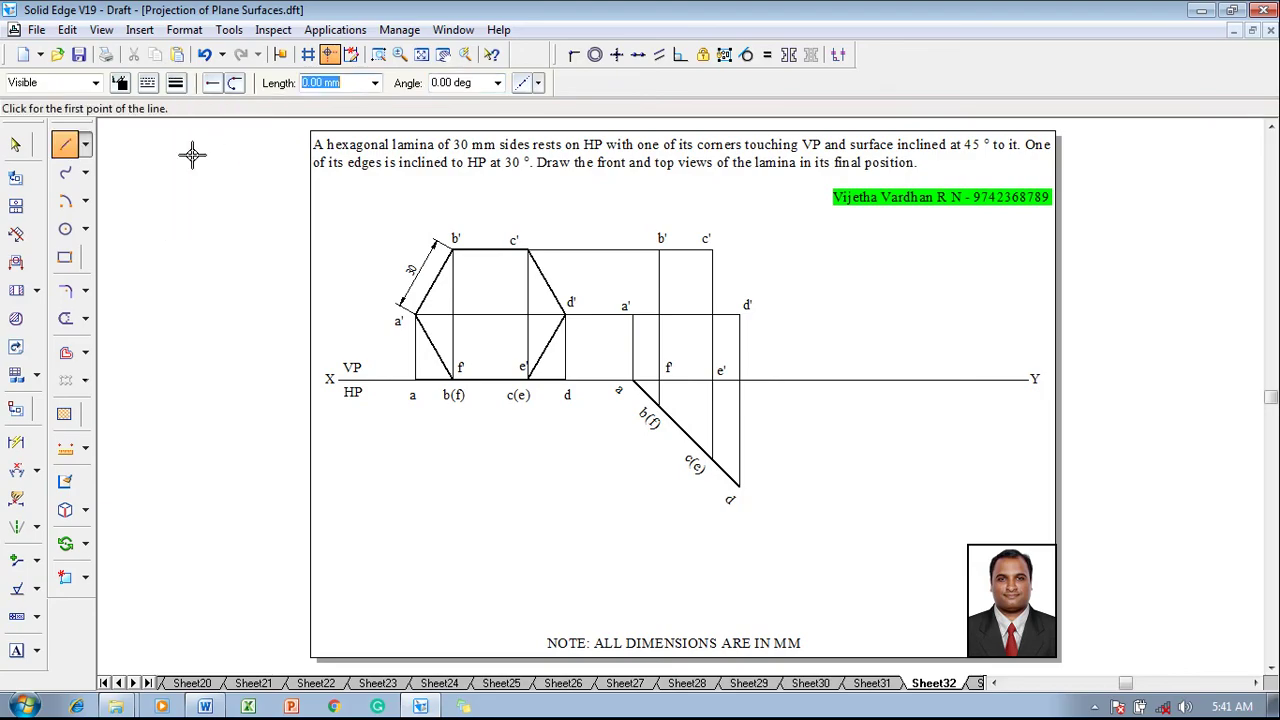
pyautogui.click(632, 313)
pyautogui.click(660, 250)
pyautogui.click(712, 249)
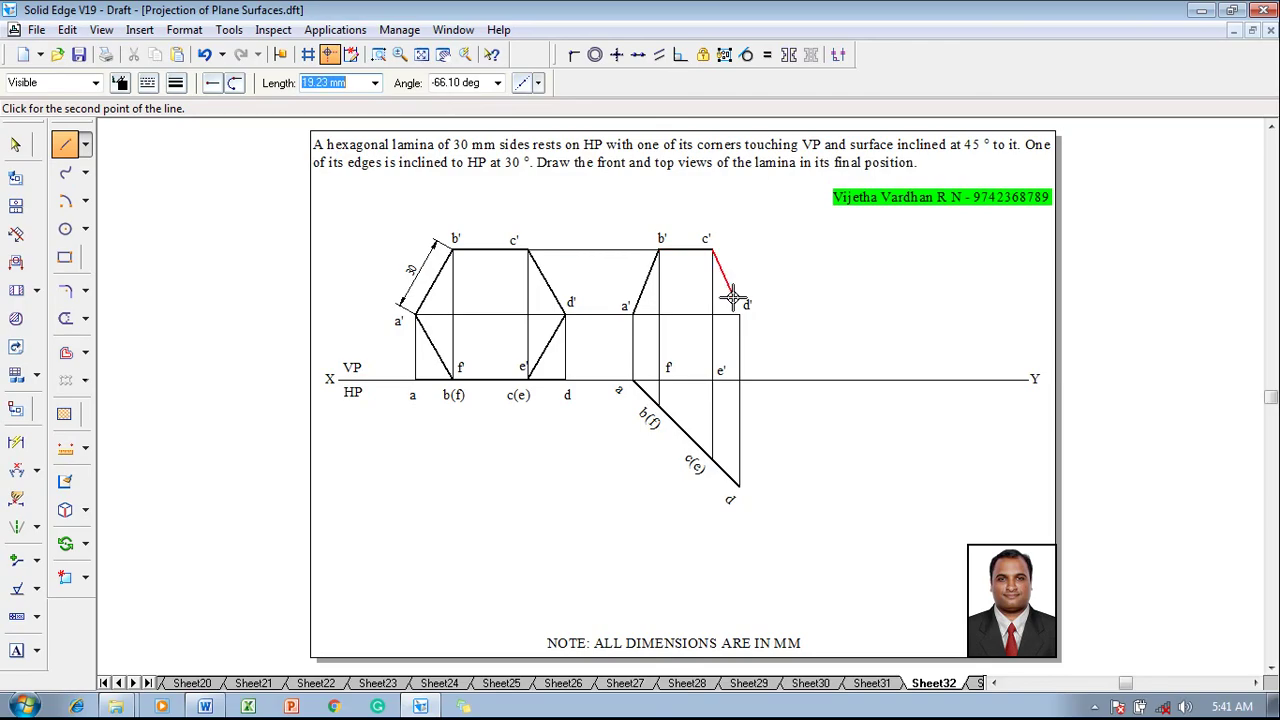
pyautogui.click(740, 314)
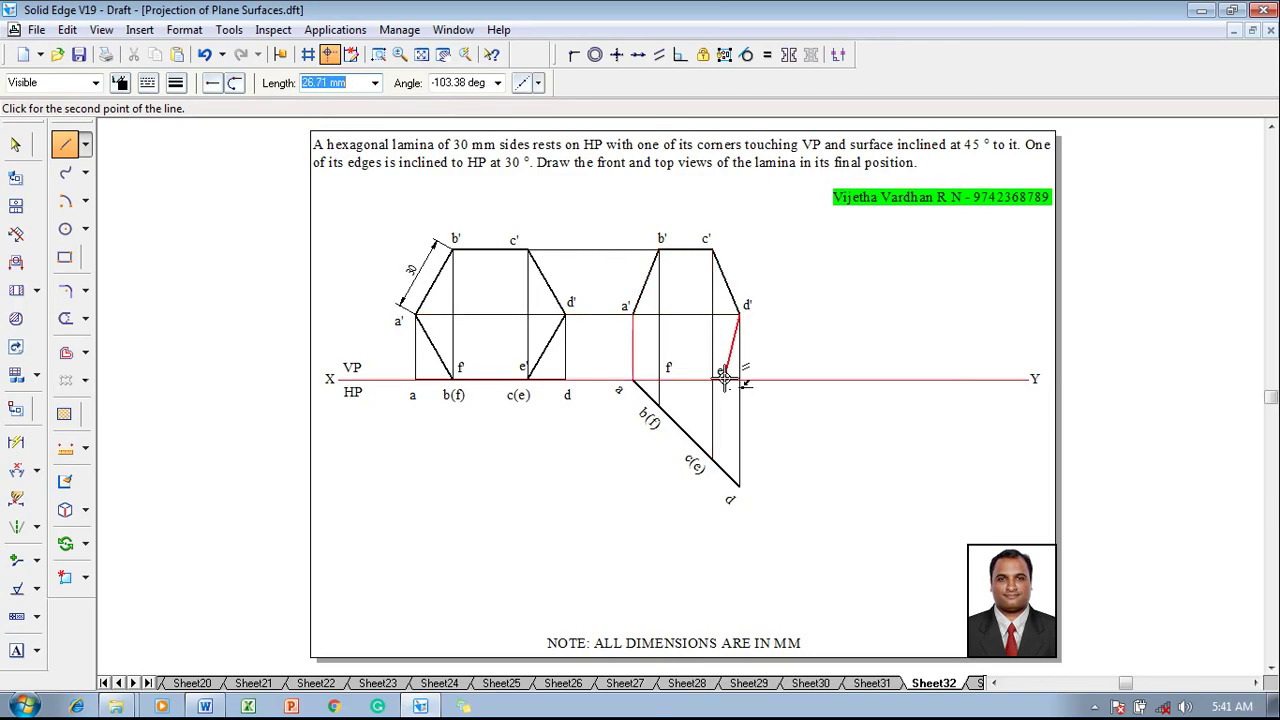
pyautogui.click(713, 378)
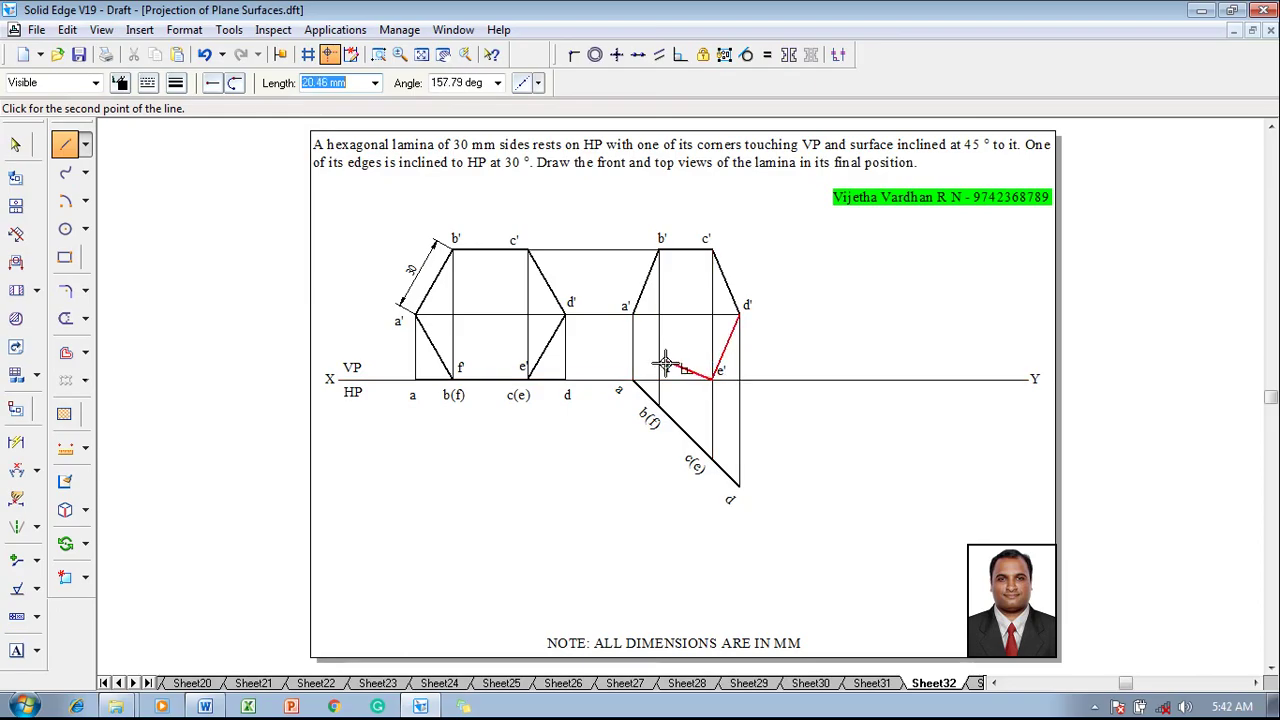
pyautogui.click(659, 378)
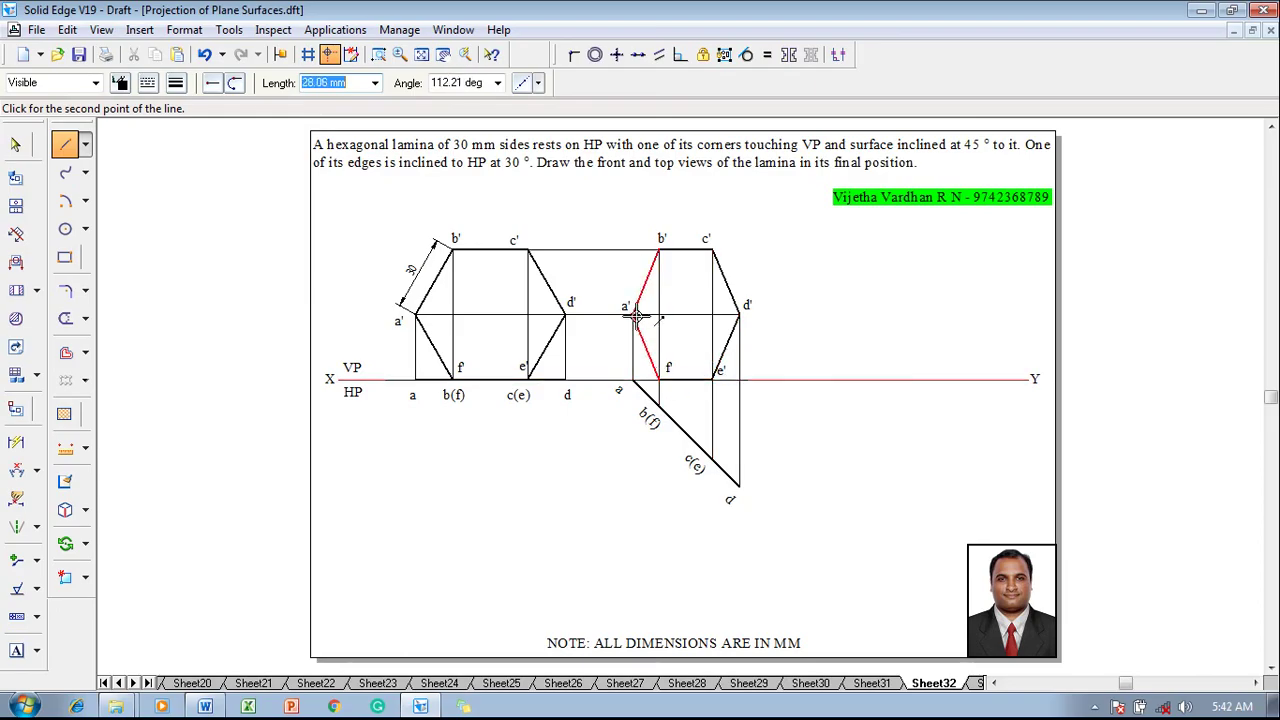
pyautogui.click(632, 314)
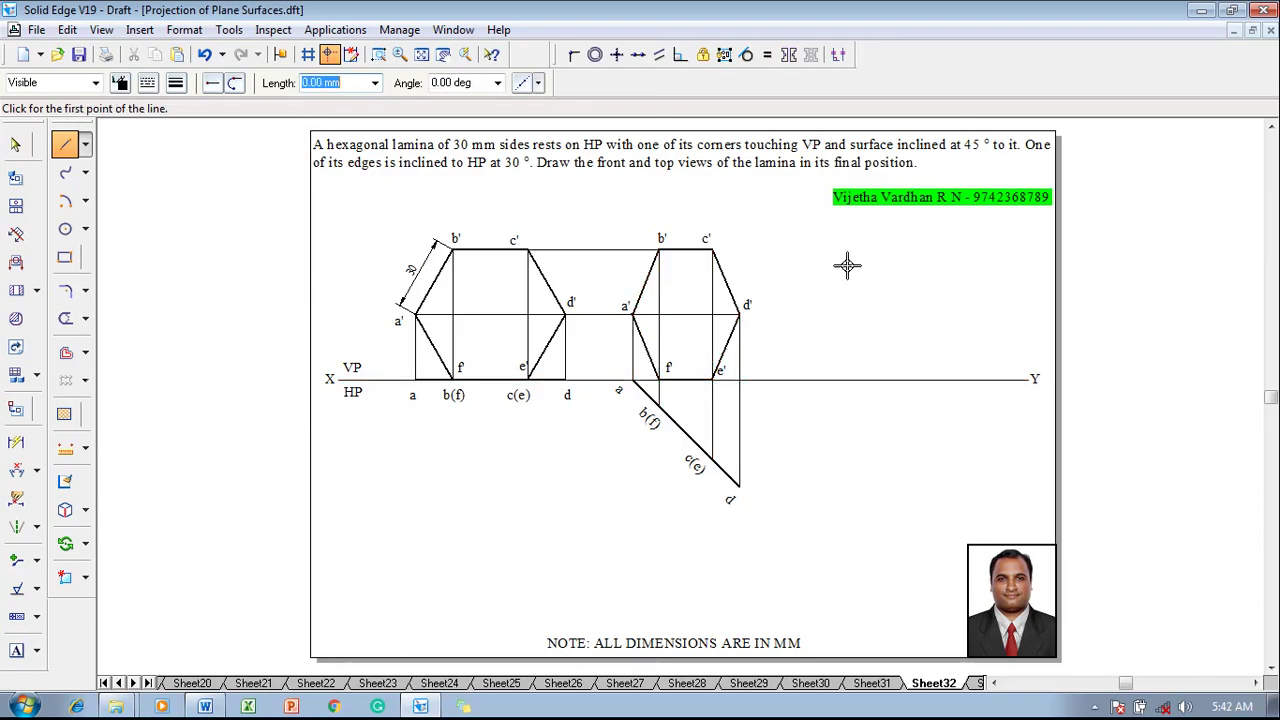
pyautogui.press('Escape')
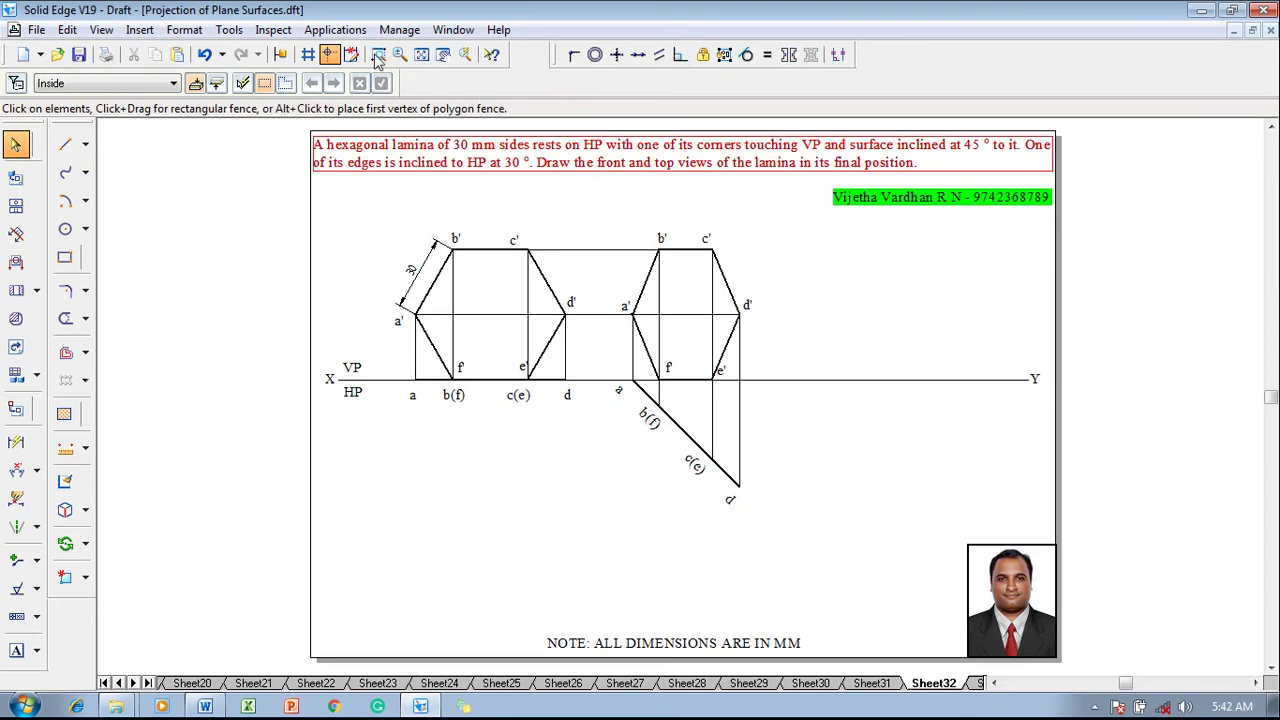
# Step: Zoom in around corner a' to inspect it, then fit the whole sheet again
pyautogui.click(378, 54)
pyautogui.click(625, 292)
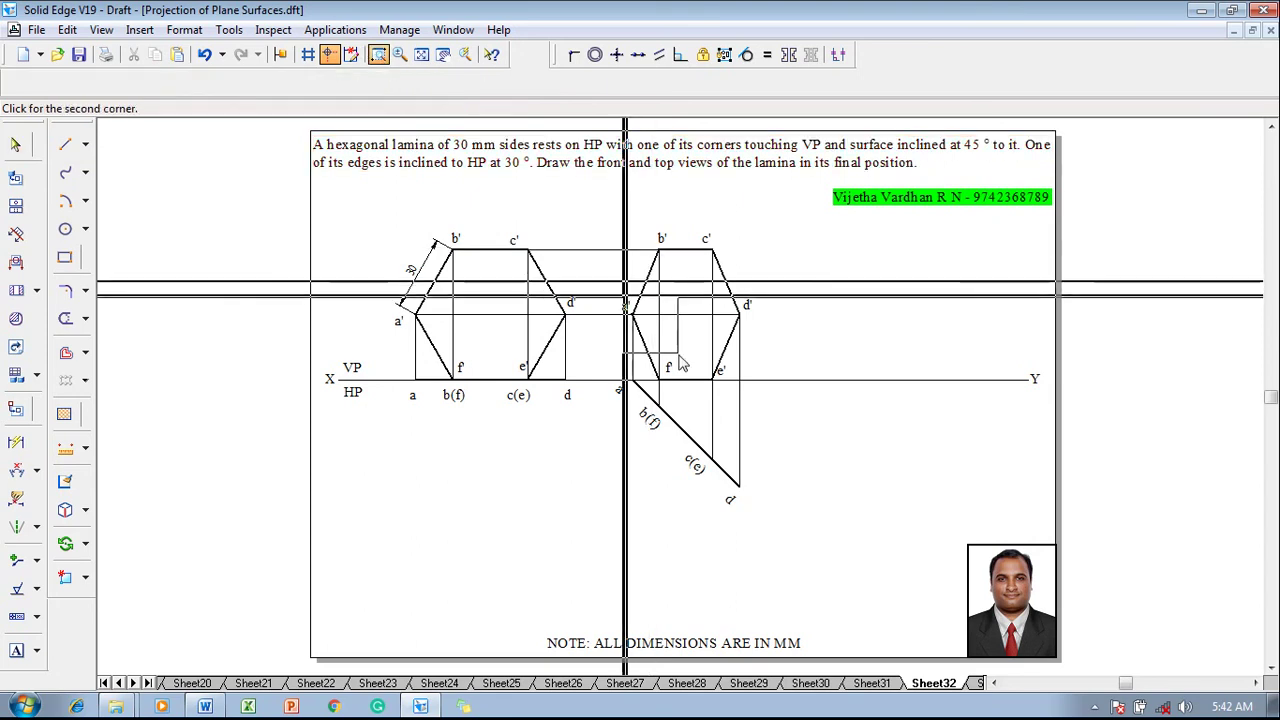
pyautogui.click(679, 362)
pyautogui.press('Escape')
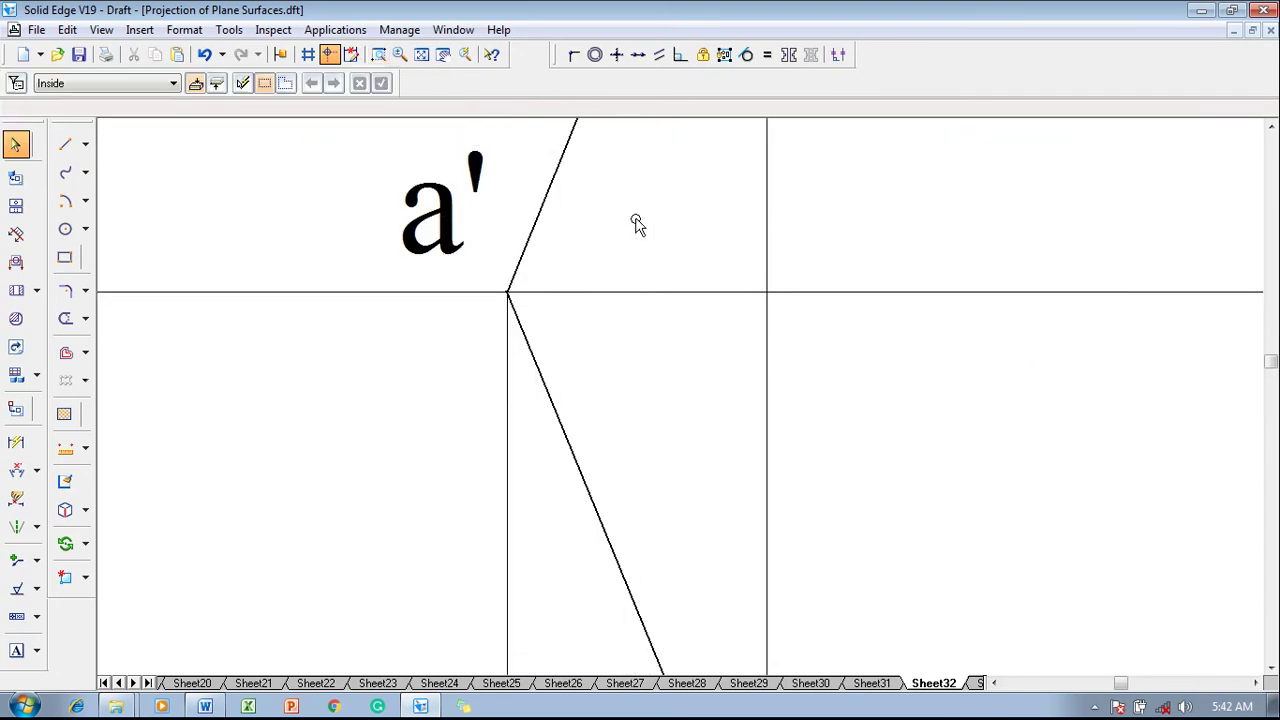
pyautogui.click(421, 54)
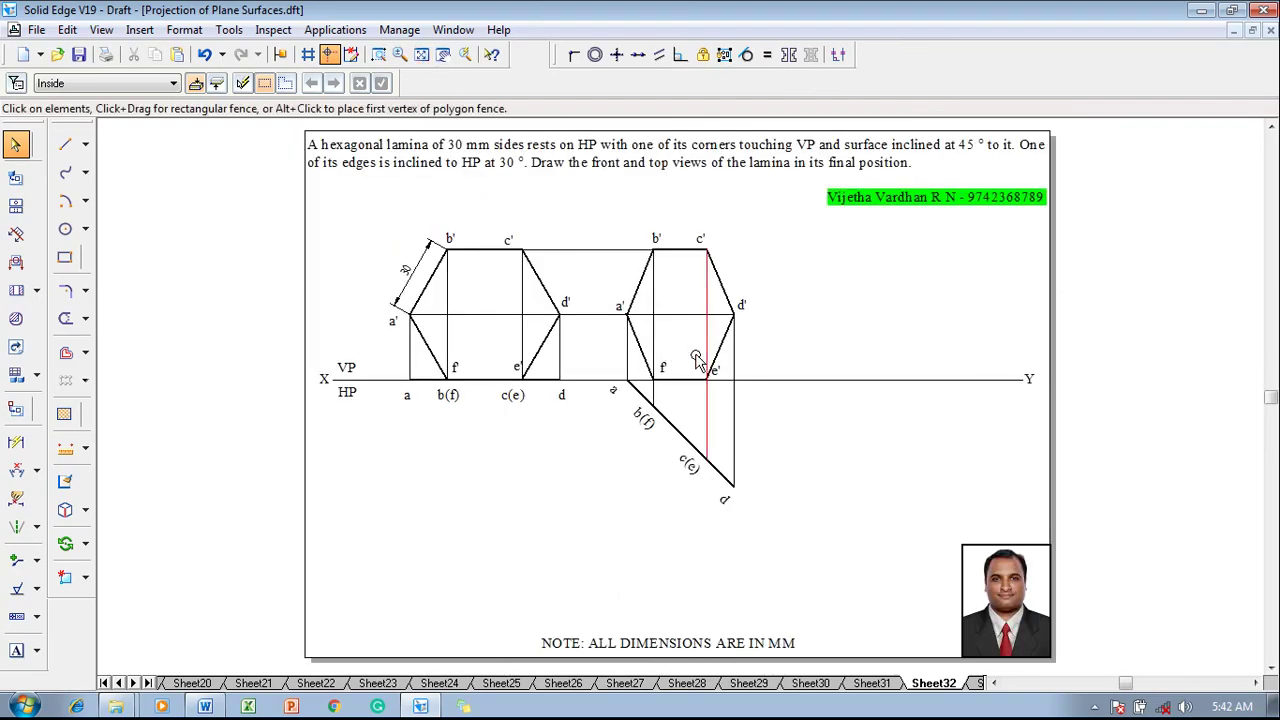
# Step: Drag the stray edge's endpoint from a' so it connects to b'
pyautogui.click(638, 334)
pyautogui.moveTo(638, 338); pyautogui.dragTo(641, 303)
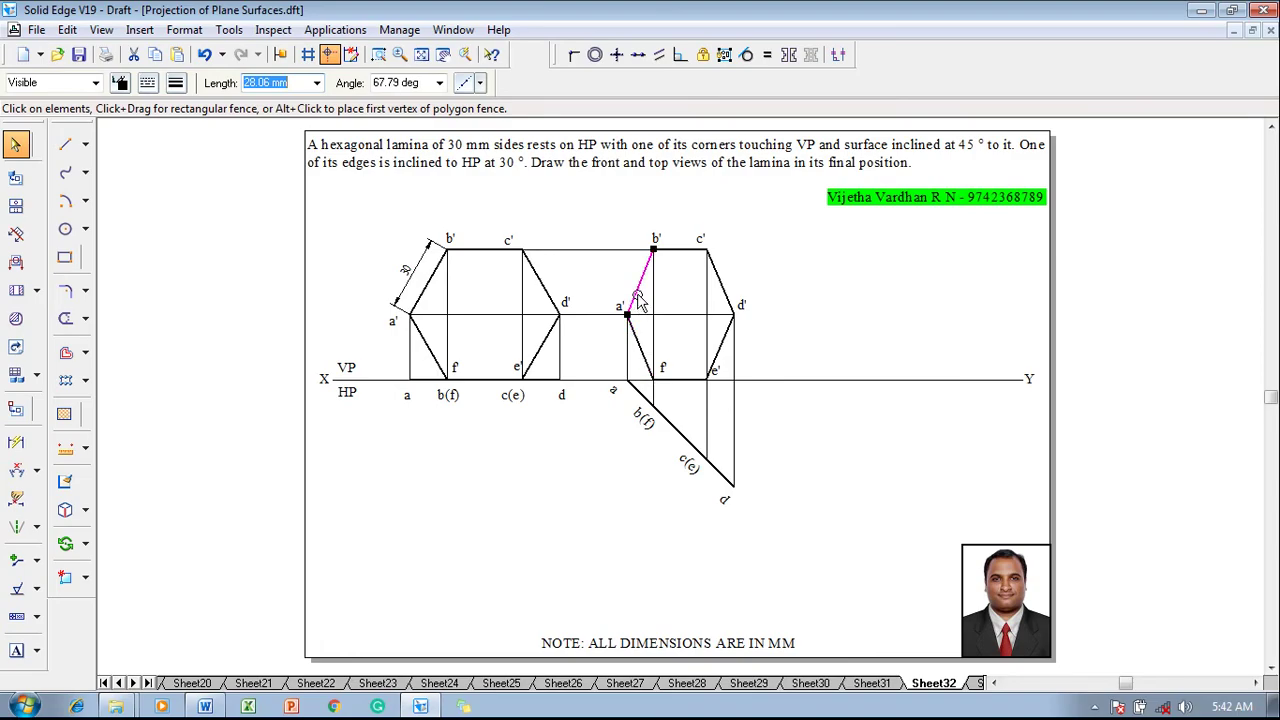
pyautogui.click(752, 262)
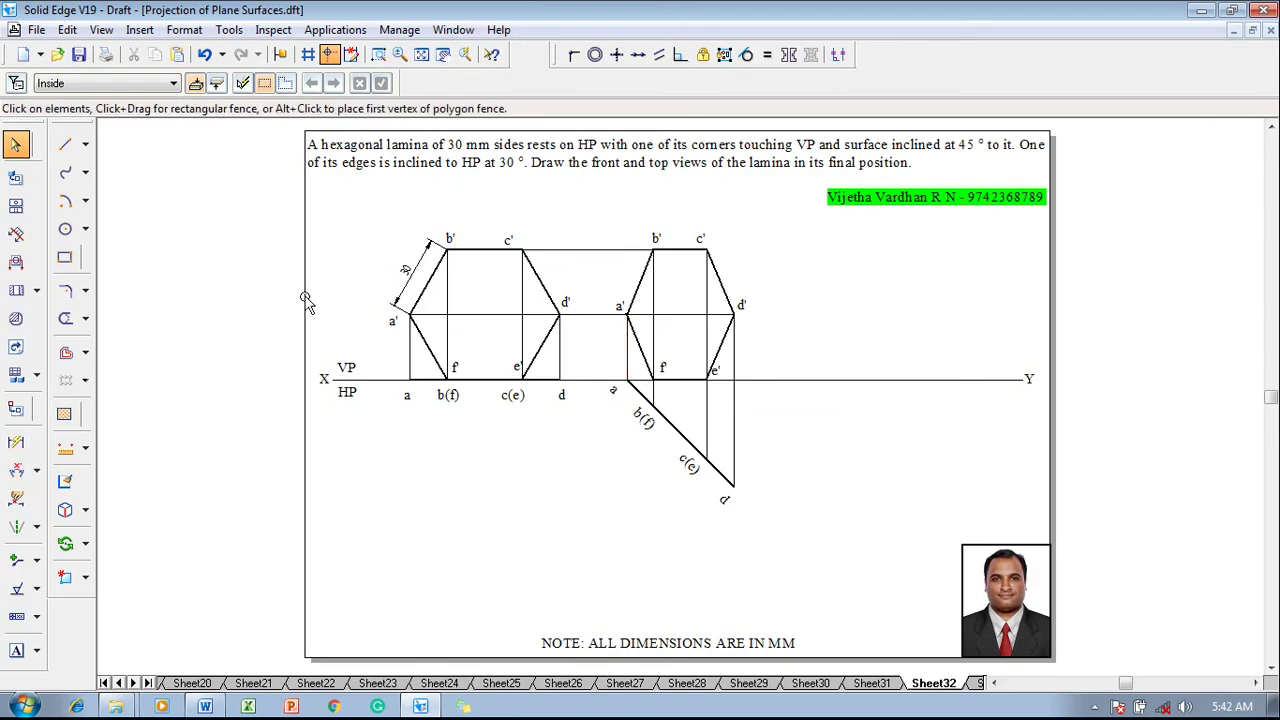
# Step: Place a trial 30 mm aligned dimension on edge a'–f in the left view, then undo it
pyautogui.click(428, 347)
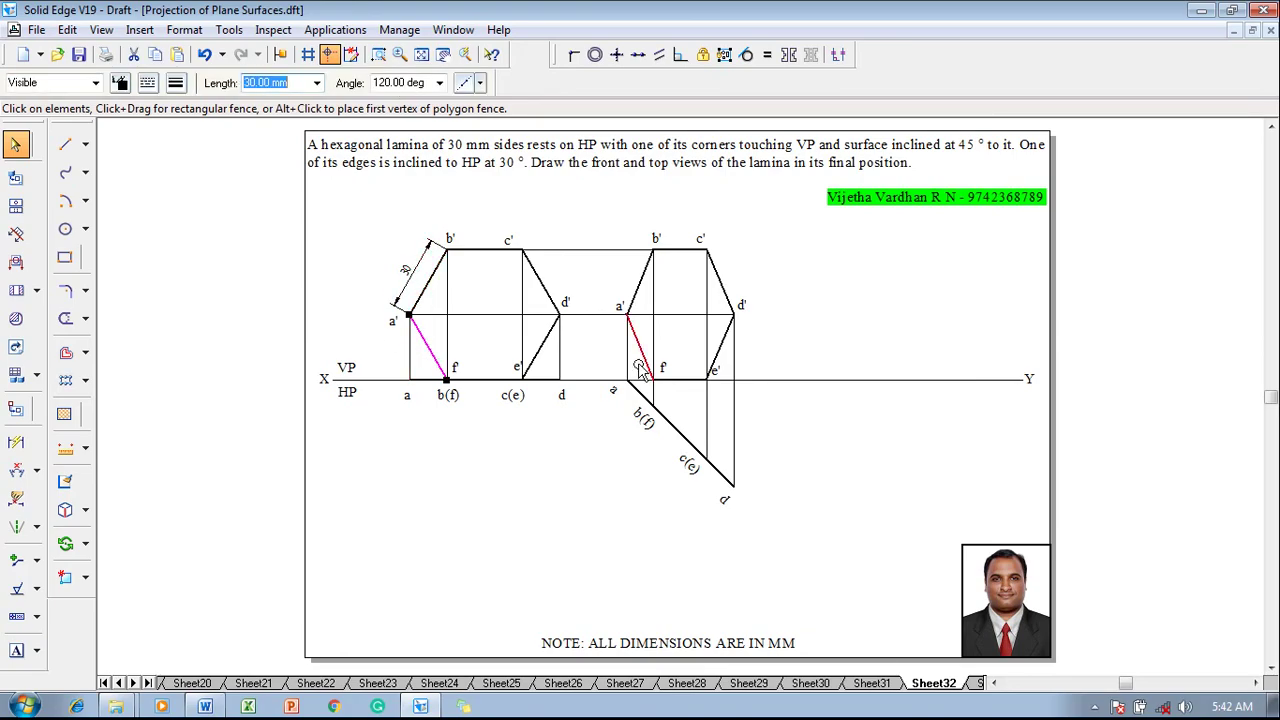
pyautogui.click(16, 442)
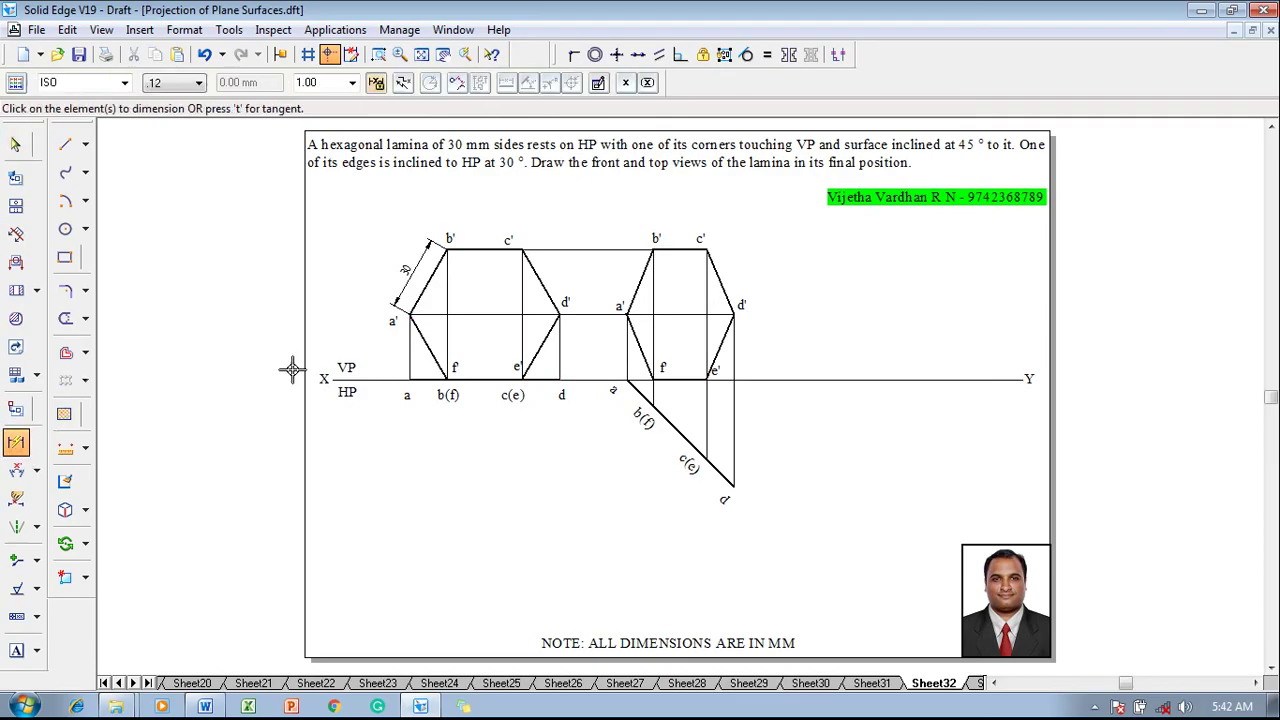
pyautogui.click(432, 350)
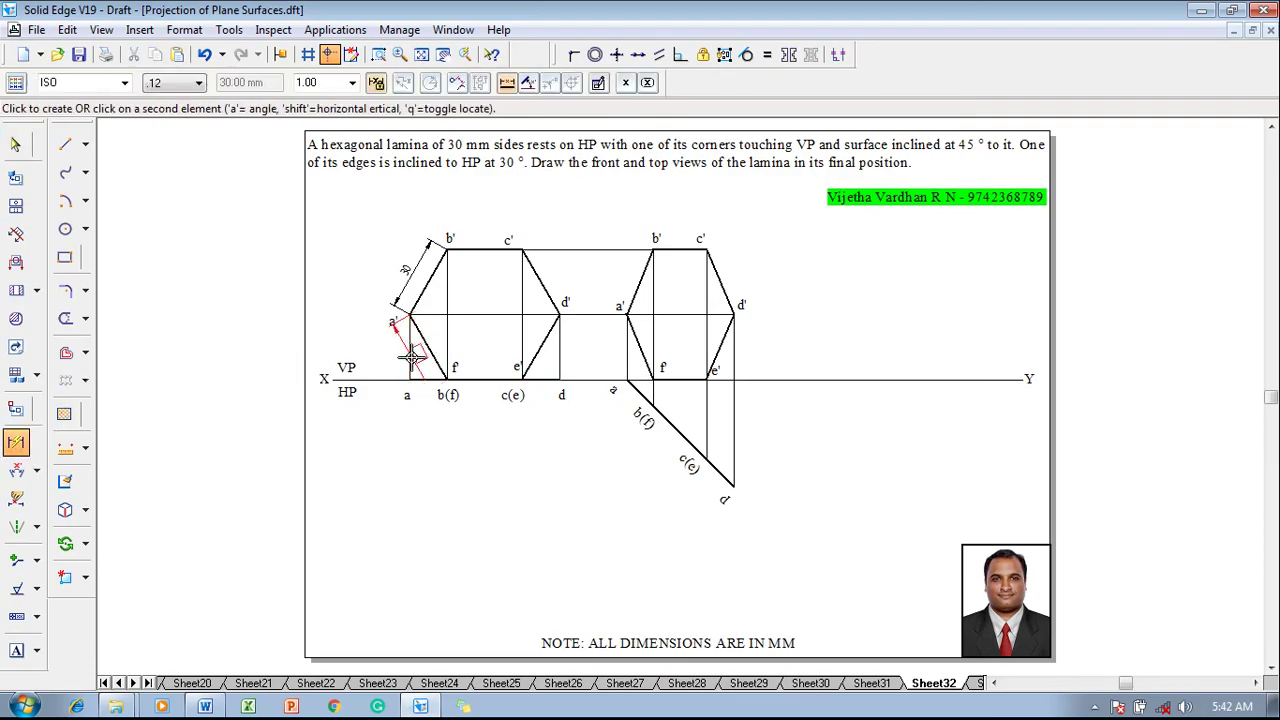
pyautogui.press('Escape')
pyautogui.click(416, 334)
pyautogui.click(381, 366)
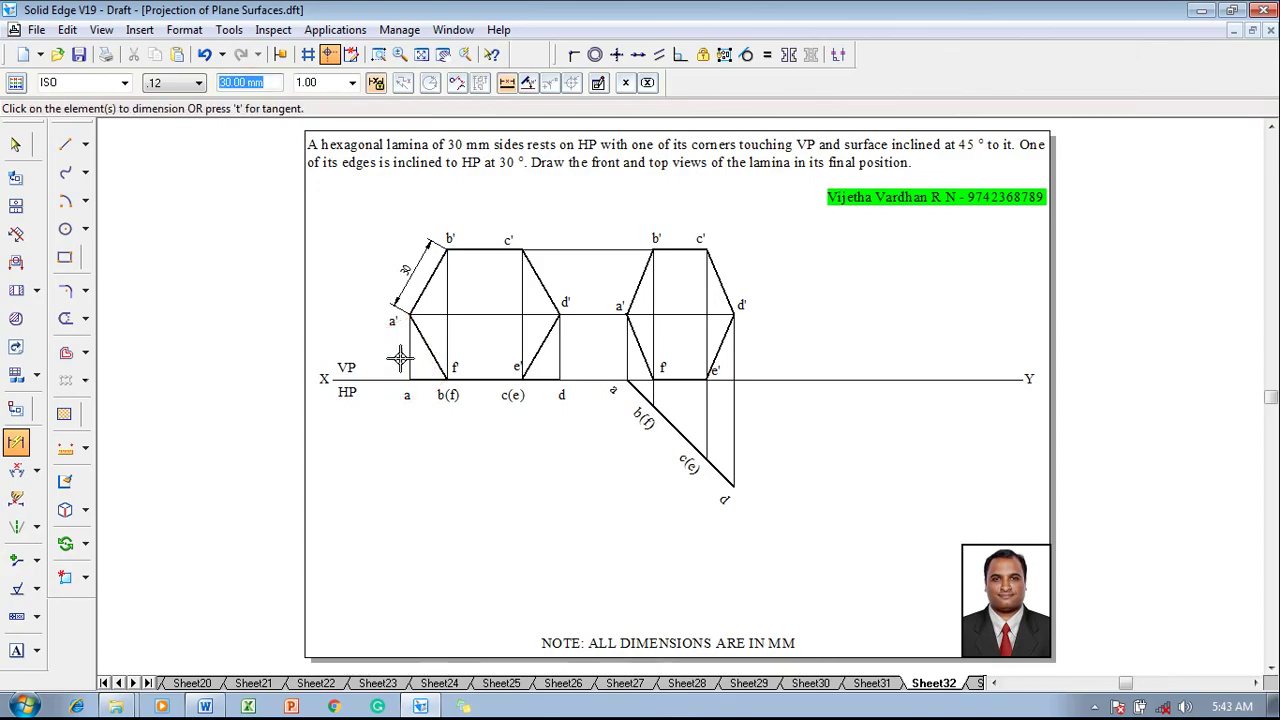
pyautogui.press('Escape')
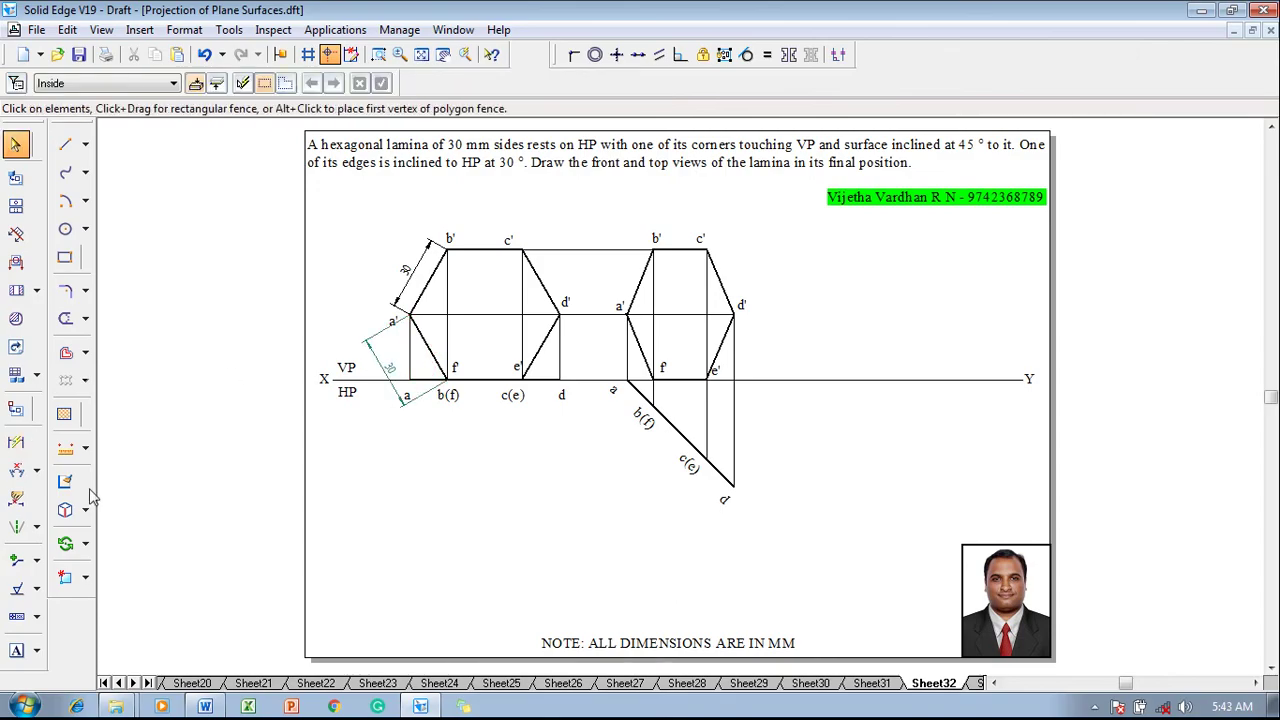
pyautogui.hotkey('ctrl', 'z')
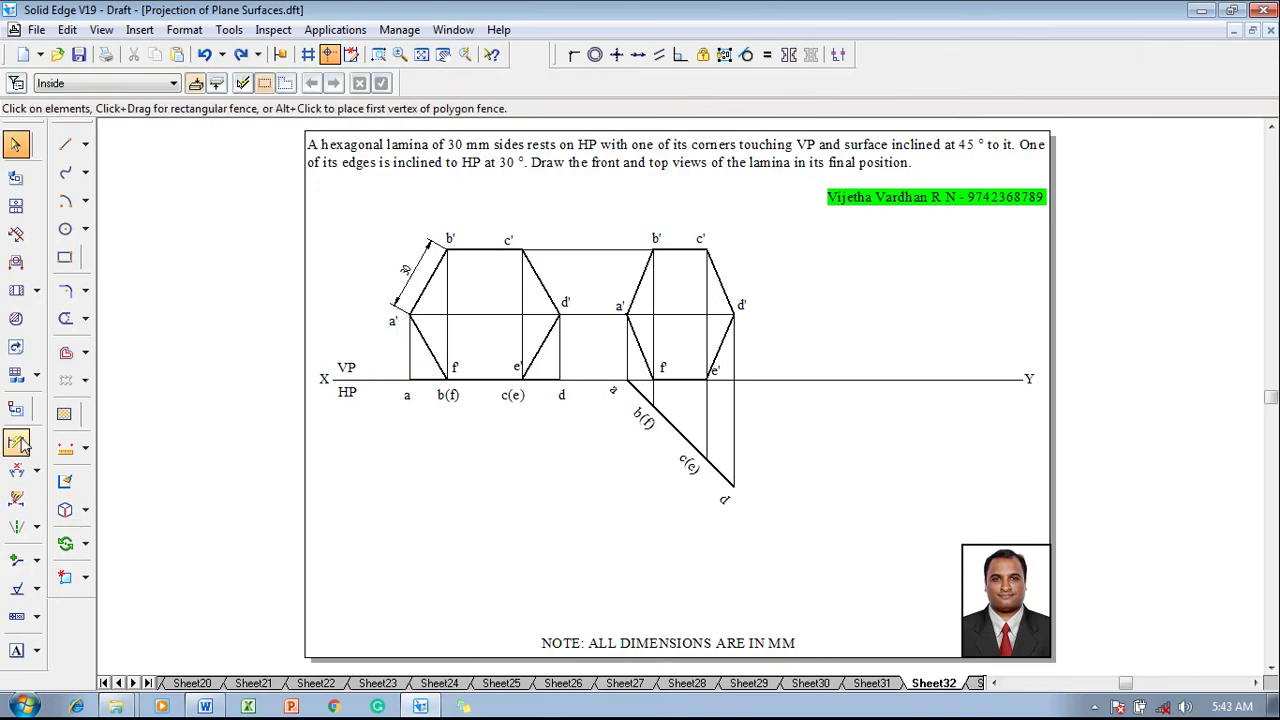
# Step: Dimension the final front view's lower-left edge from a' as 28.06 mm
pyautogui.click(17, 443)
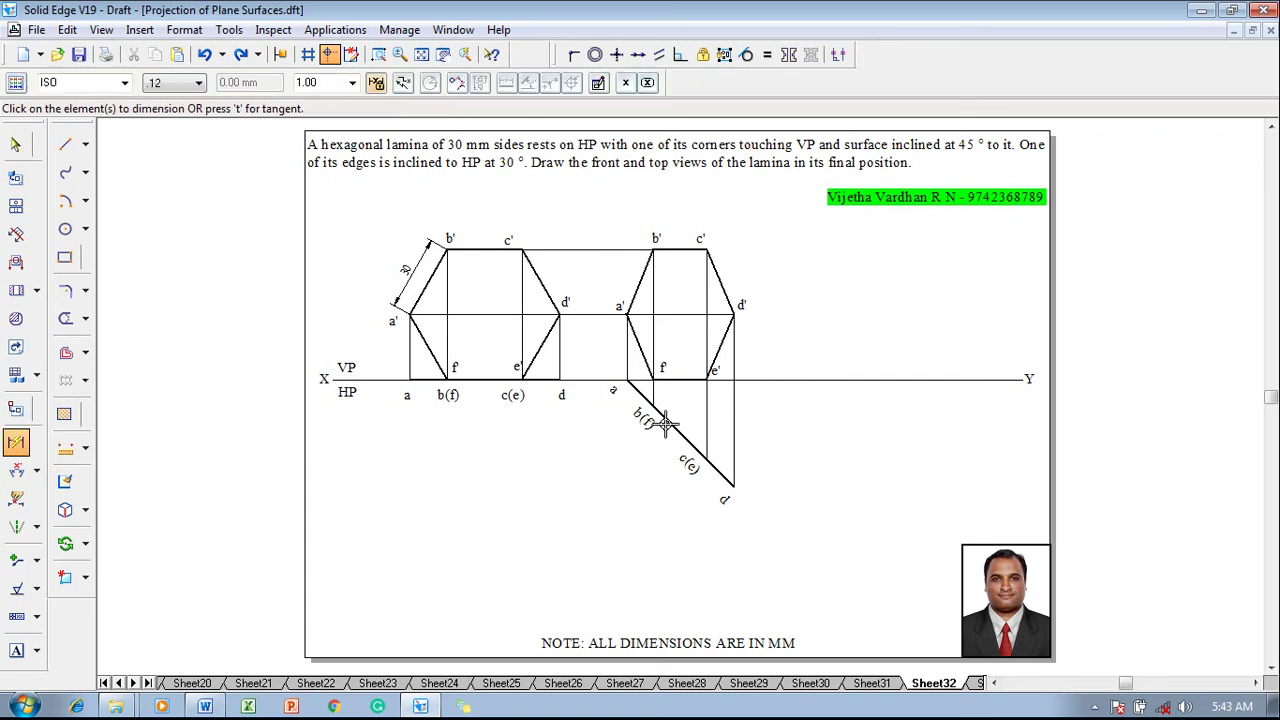
pyautogui.click(634, 330)
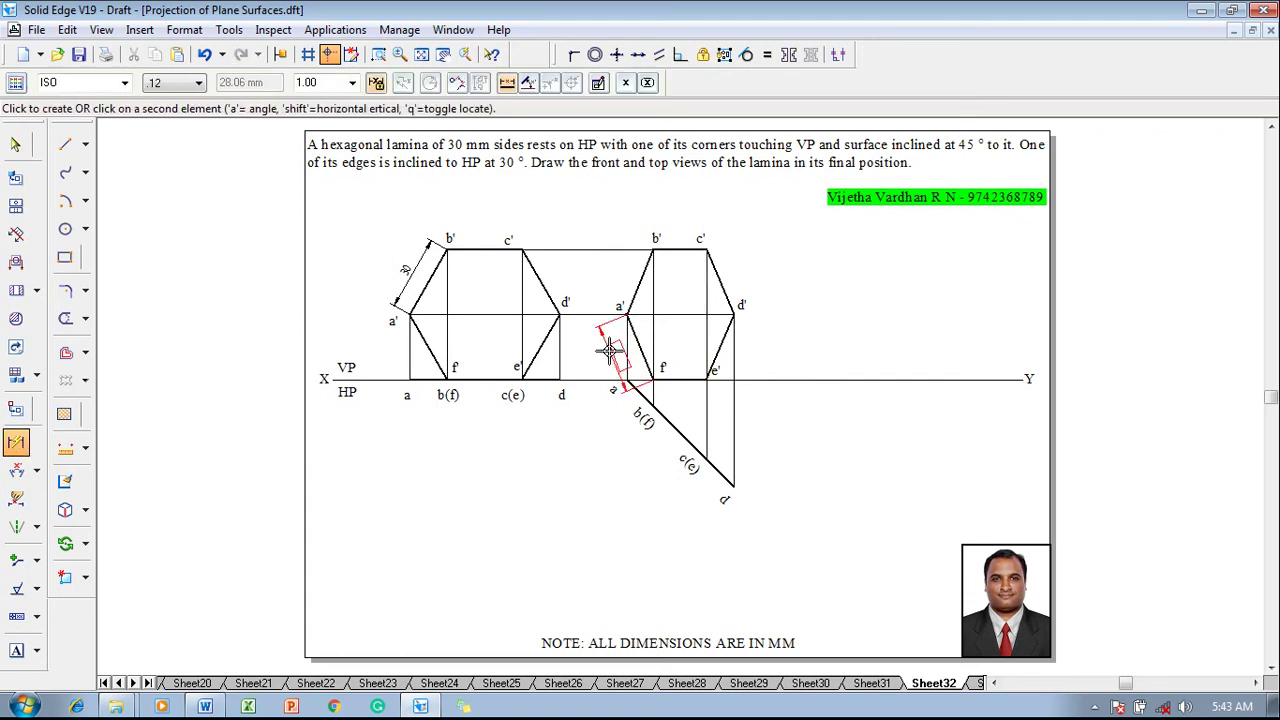
pyautogui.click(610, 349)
pyautogui.press('Escape')
pyautogui.click(65, 144)
pyautogui.click(175, 82)
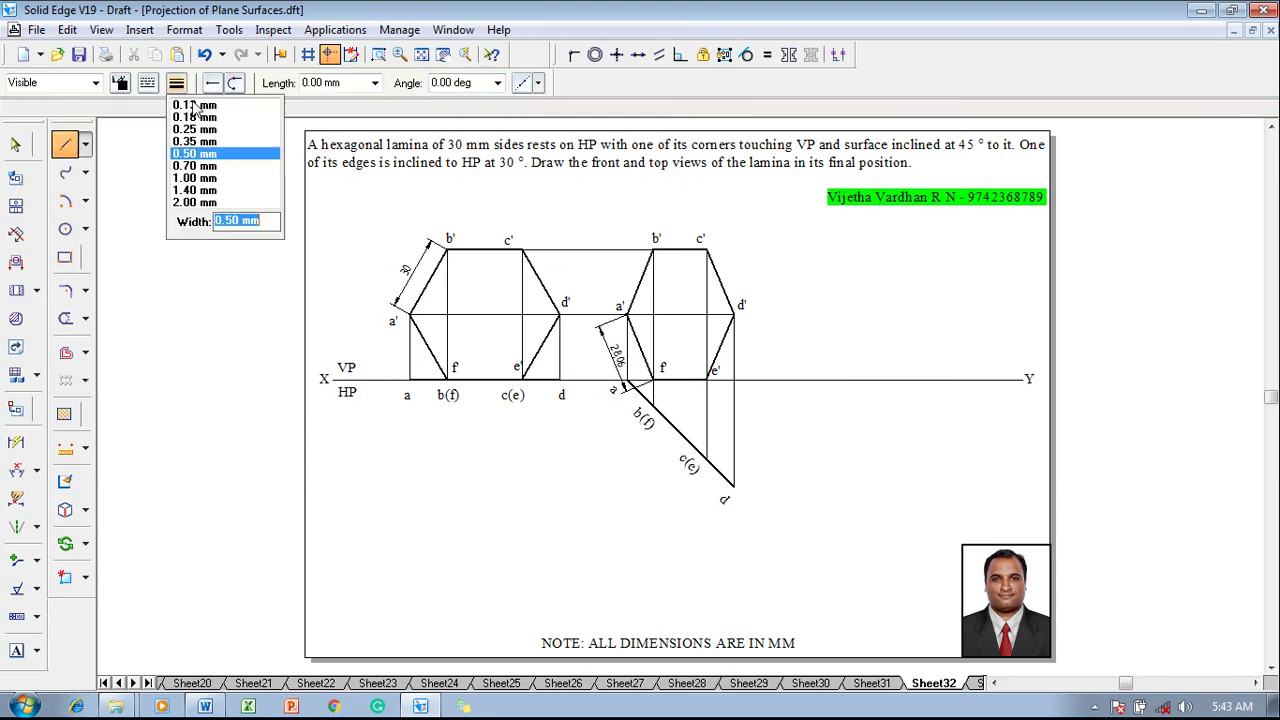